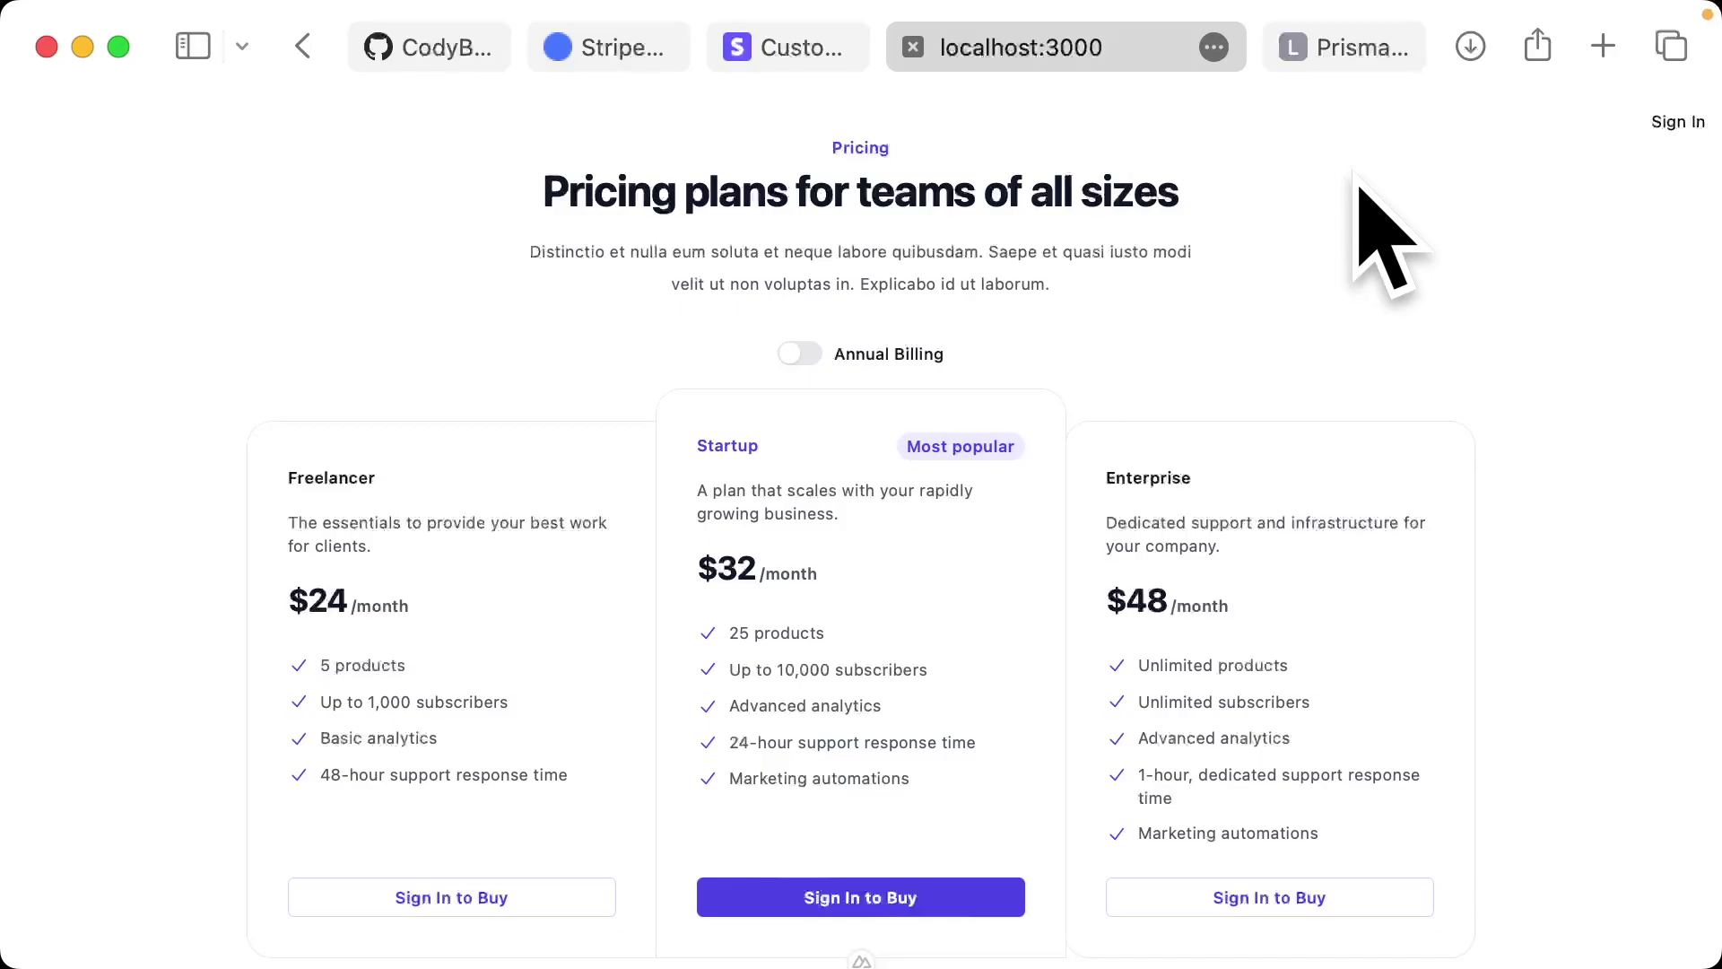
- Sign in and switch pricing to monthly, so the $24, $32 and $48 plans show Buy Now
{"action": "left_click_drag", "start_coordinate": [261, 481], "coordinate": [393, 468]}
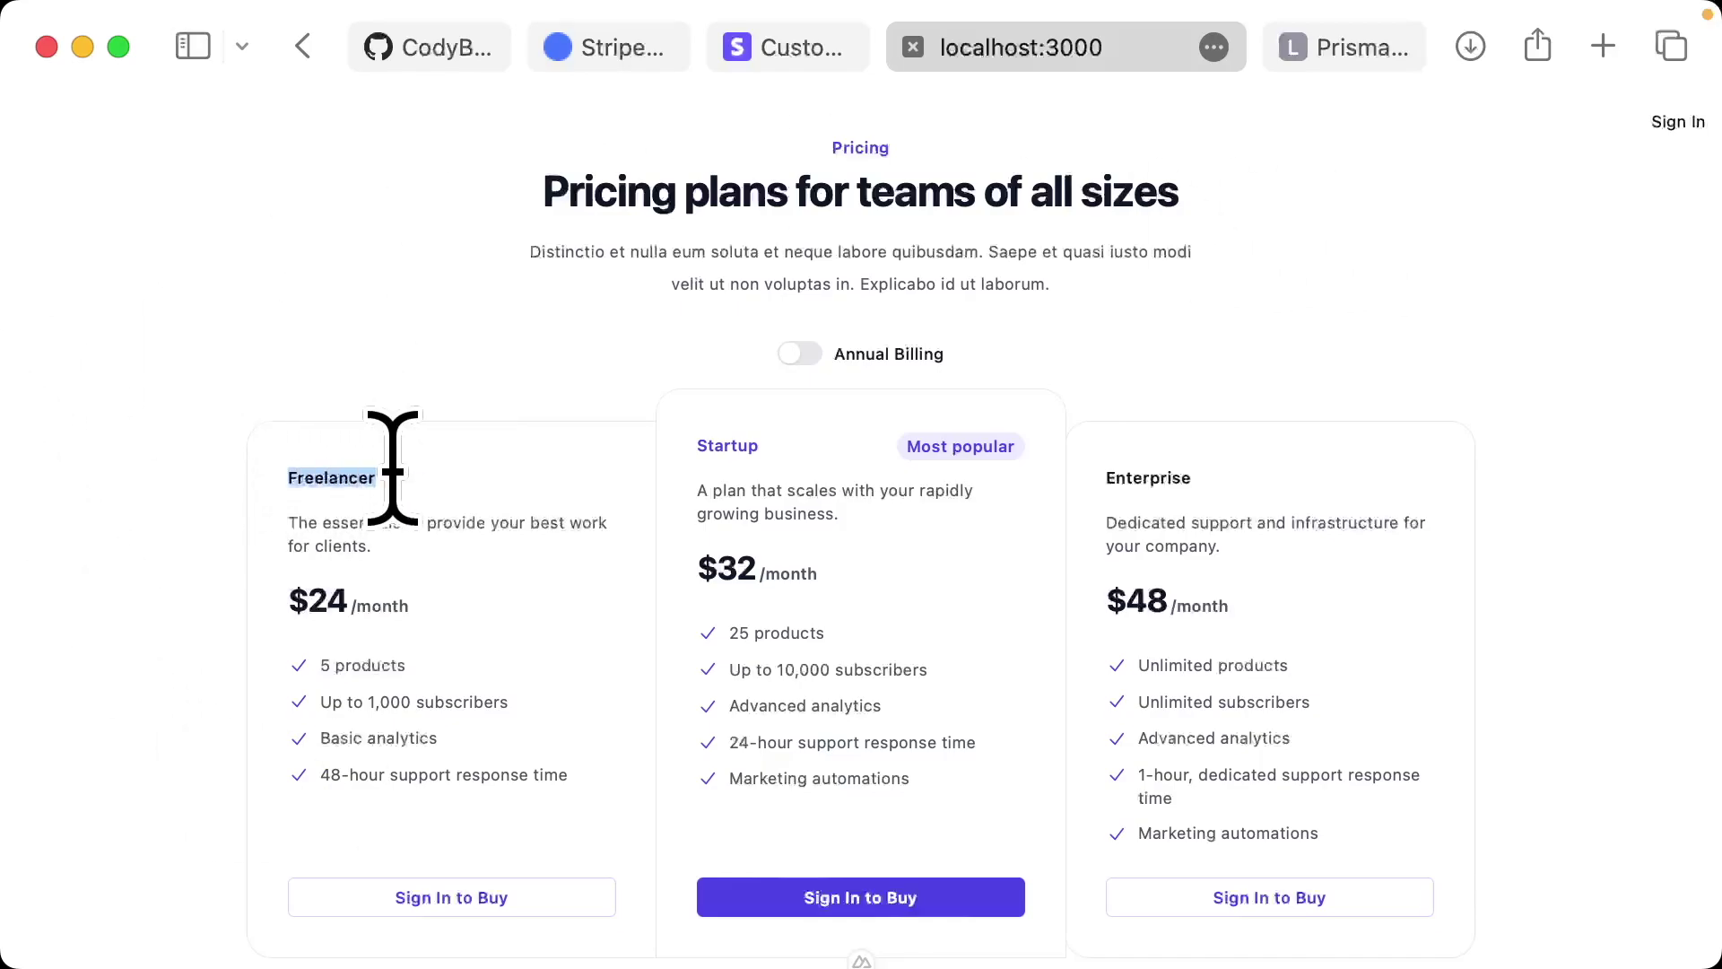
{"action": "left_click", "coordinate": [1158, 473]}
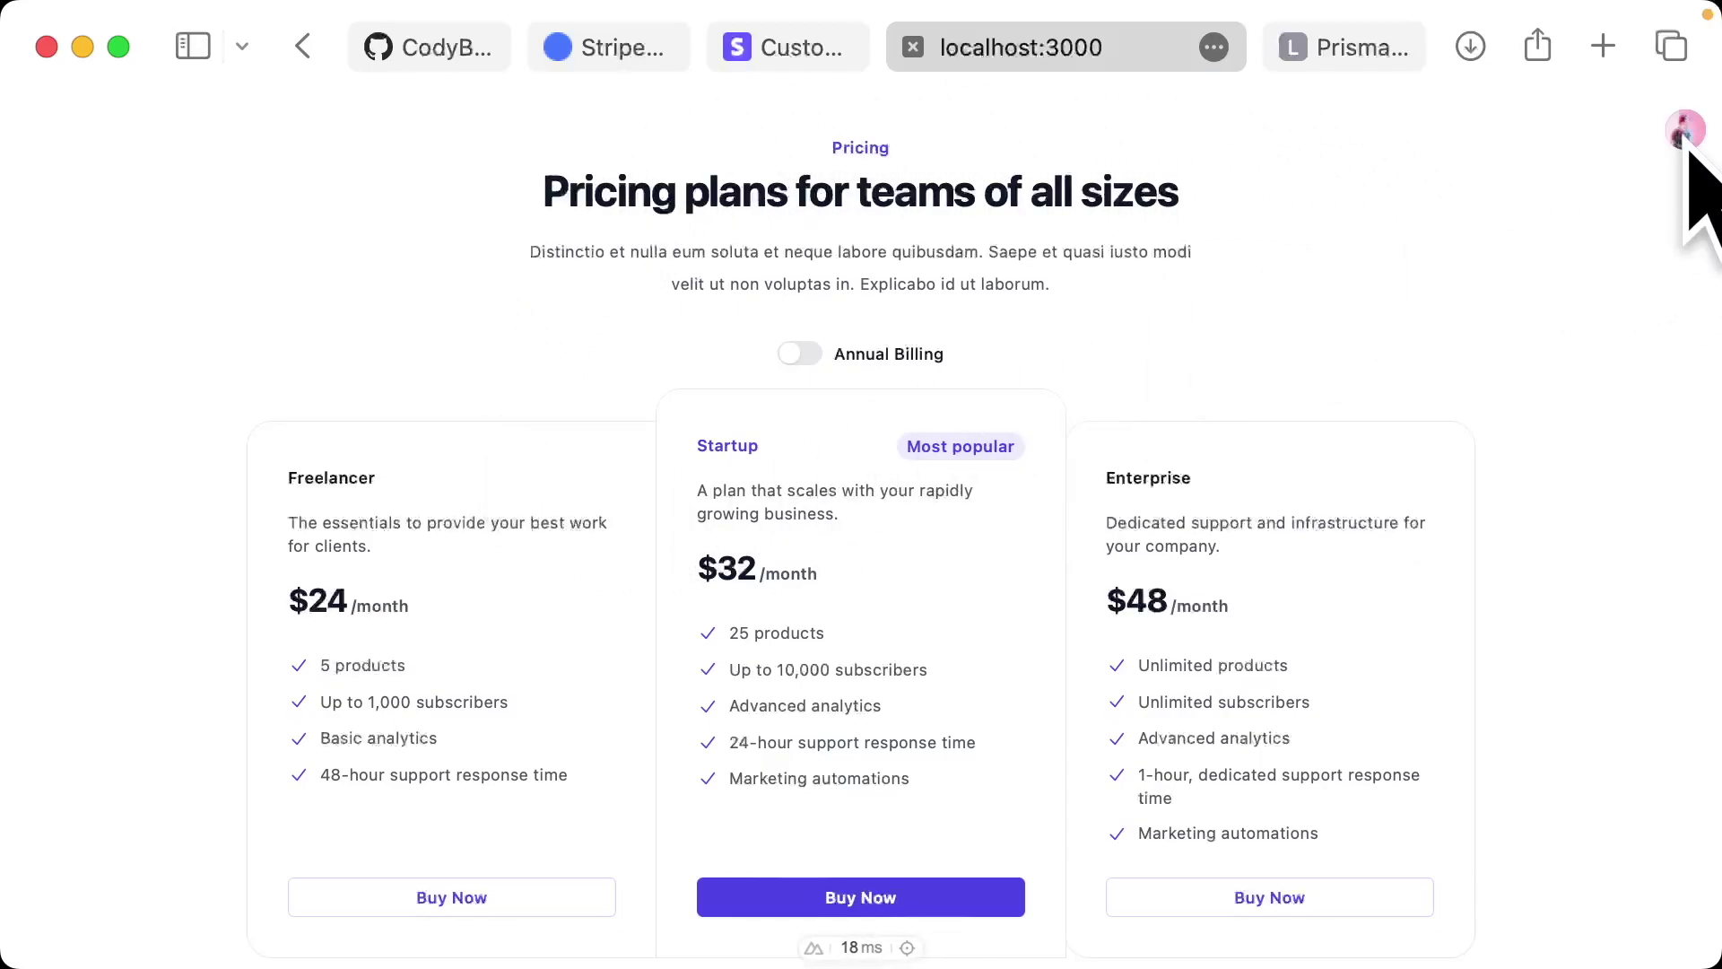
{"action": "left_click", "coordinate": [1685, 135]}
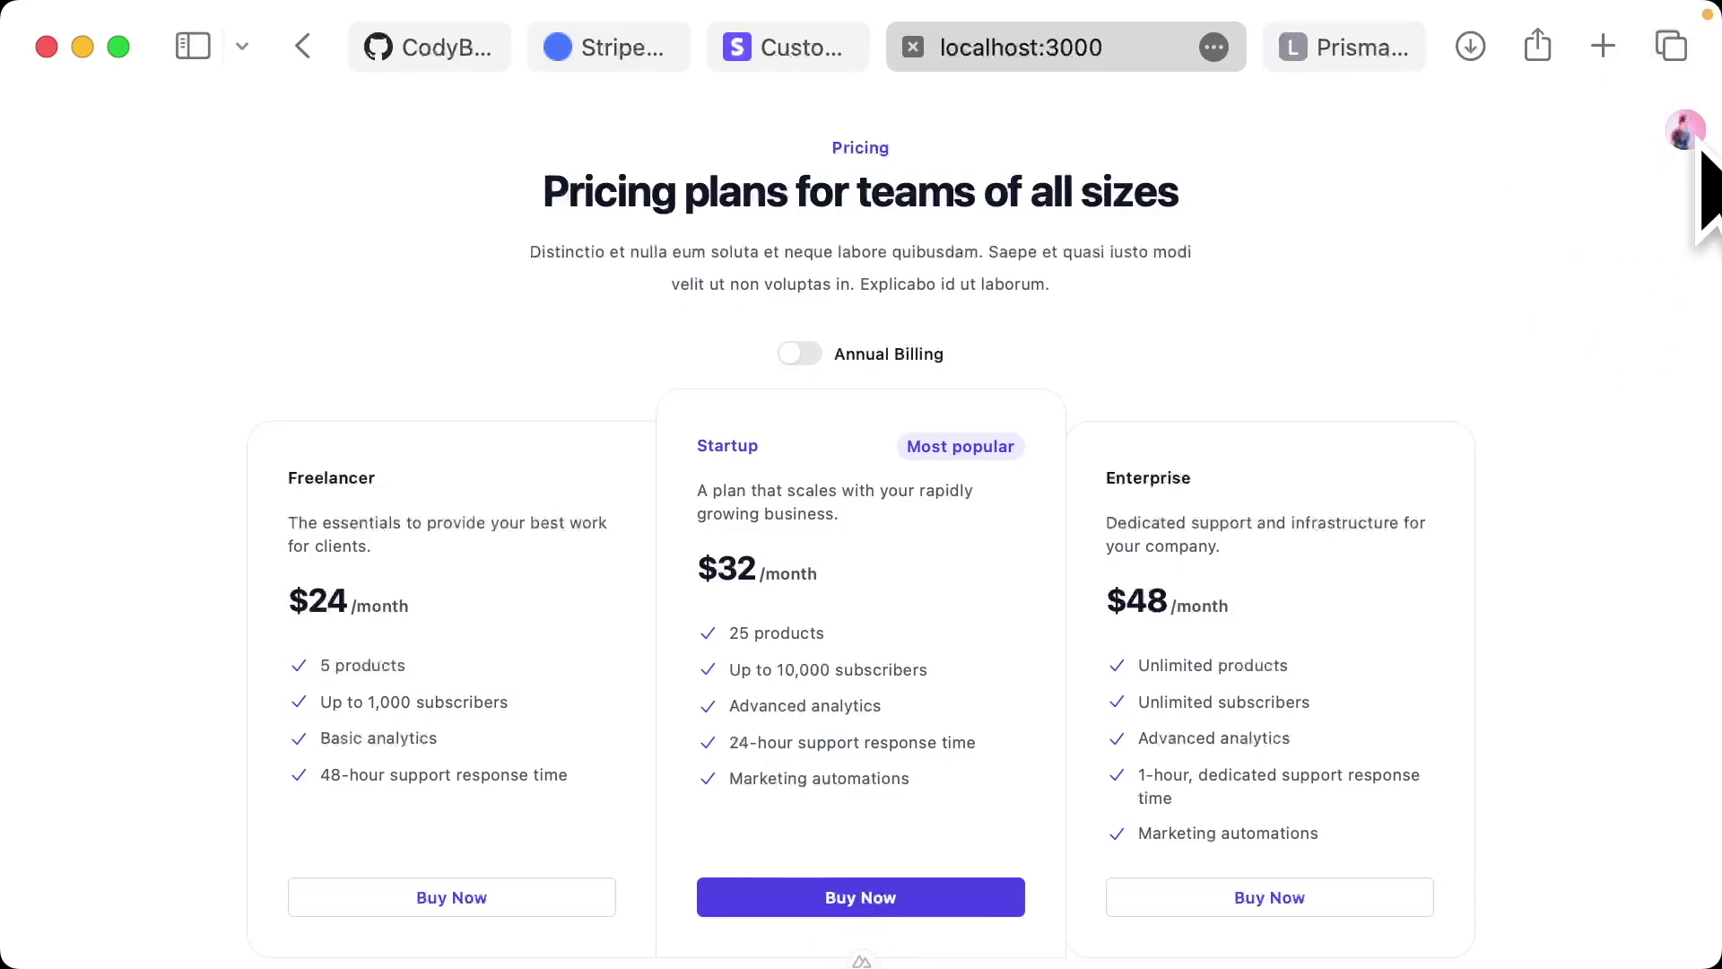
{"action": "left_click", "coordinate": [807, 356]}
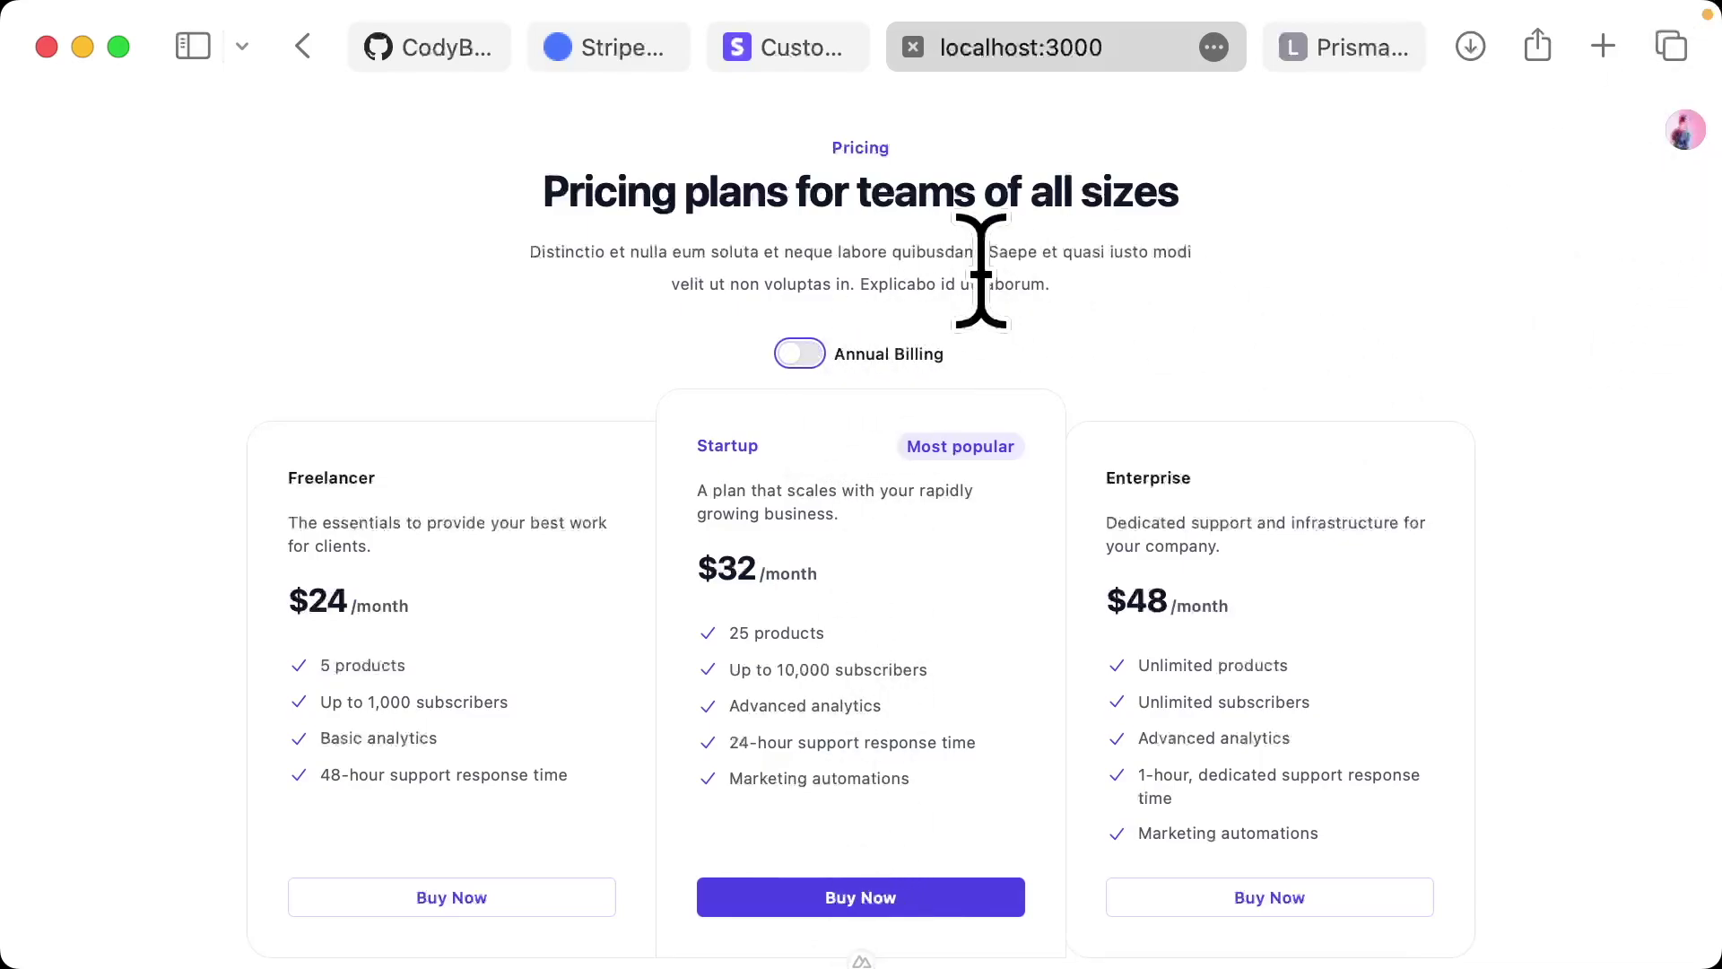
{"action": "left_click", "coordinate": [927, 897]}
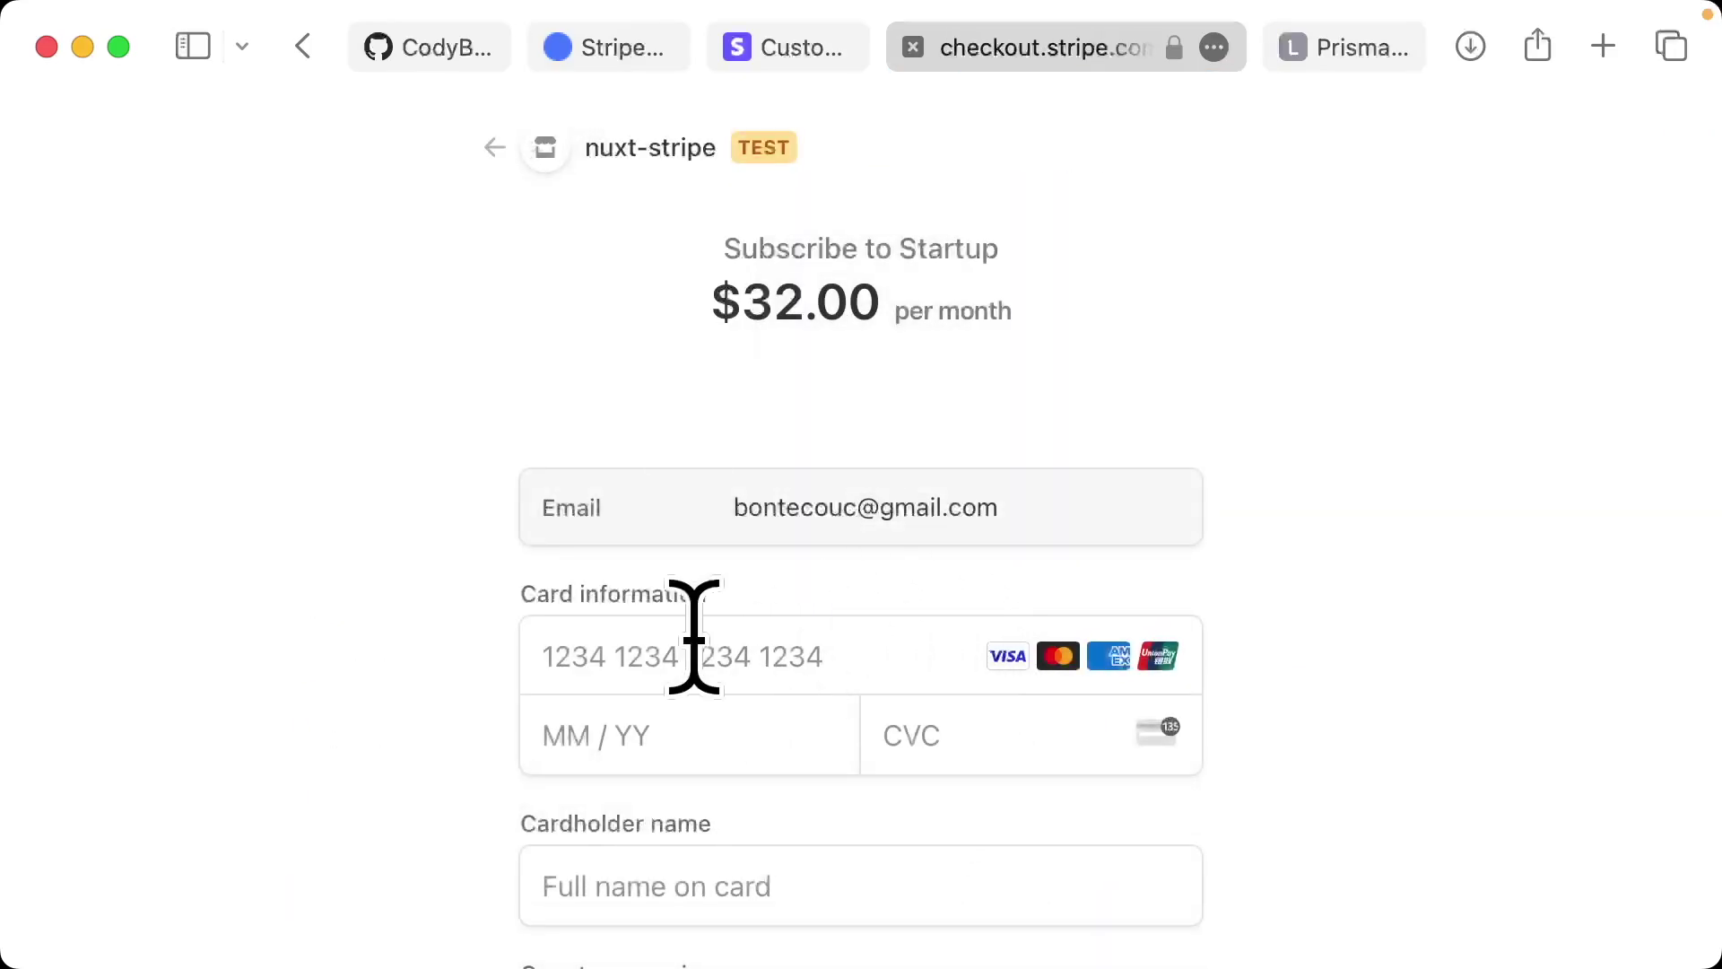
{"action": "left_click", "coordinate": [695, 637]}
{"action": "type", "text": "4242 424"}
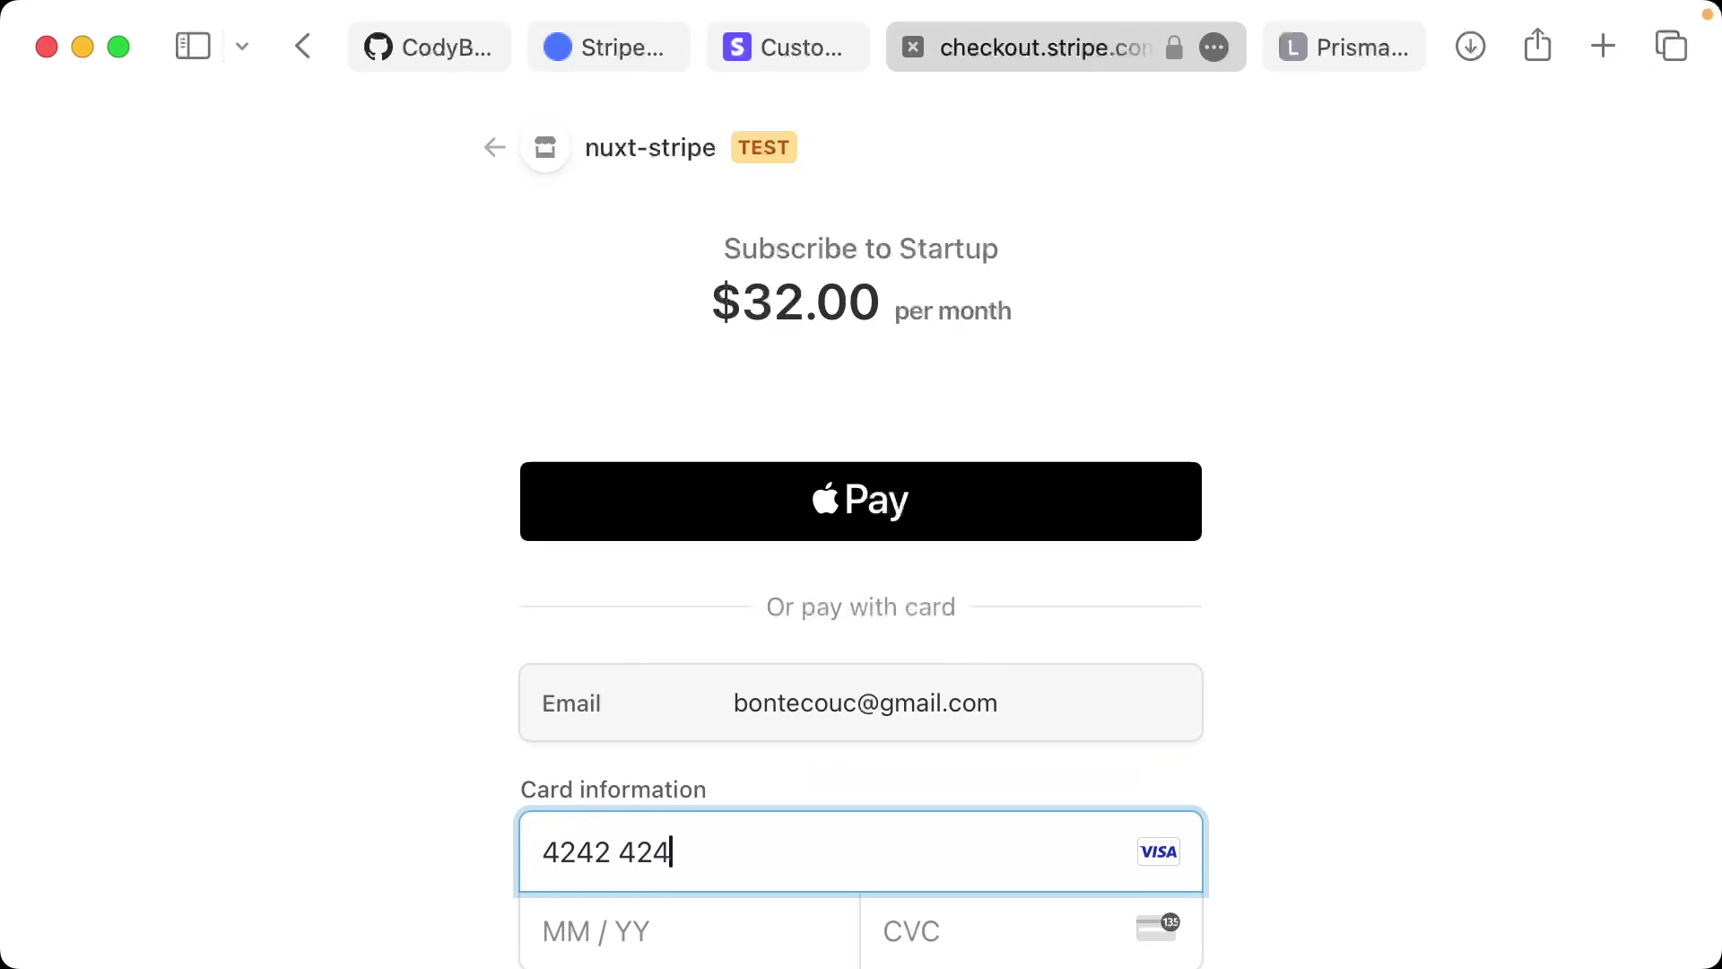
{"action": "type", "text": "2 4242 423"}
{"action": "scroll", "coordinate": [861, 538], "scroll_direction": "down", "scroll_amount": 4}
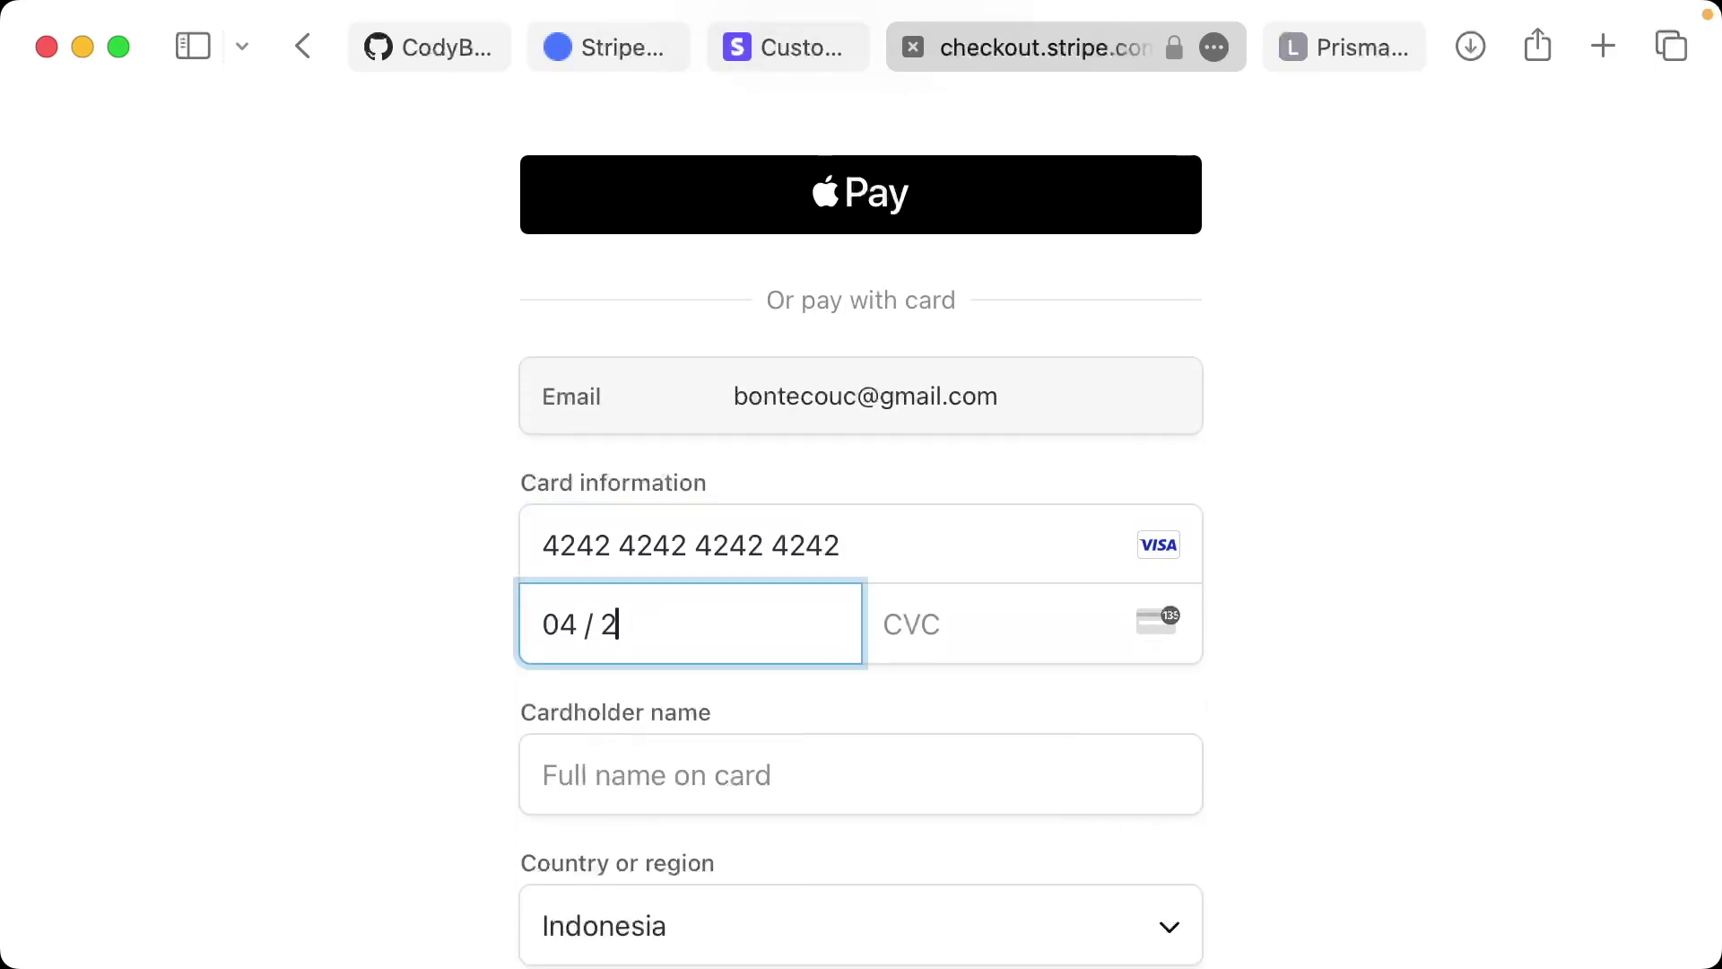
{"action": "type", "text": "2"}
{"action": "key", "text": "BackSpace"}
{"action": "type", "text": "8234"}
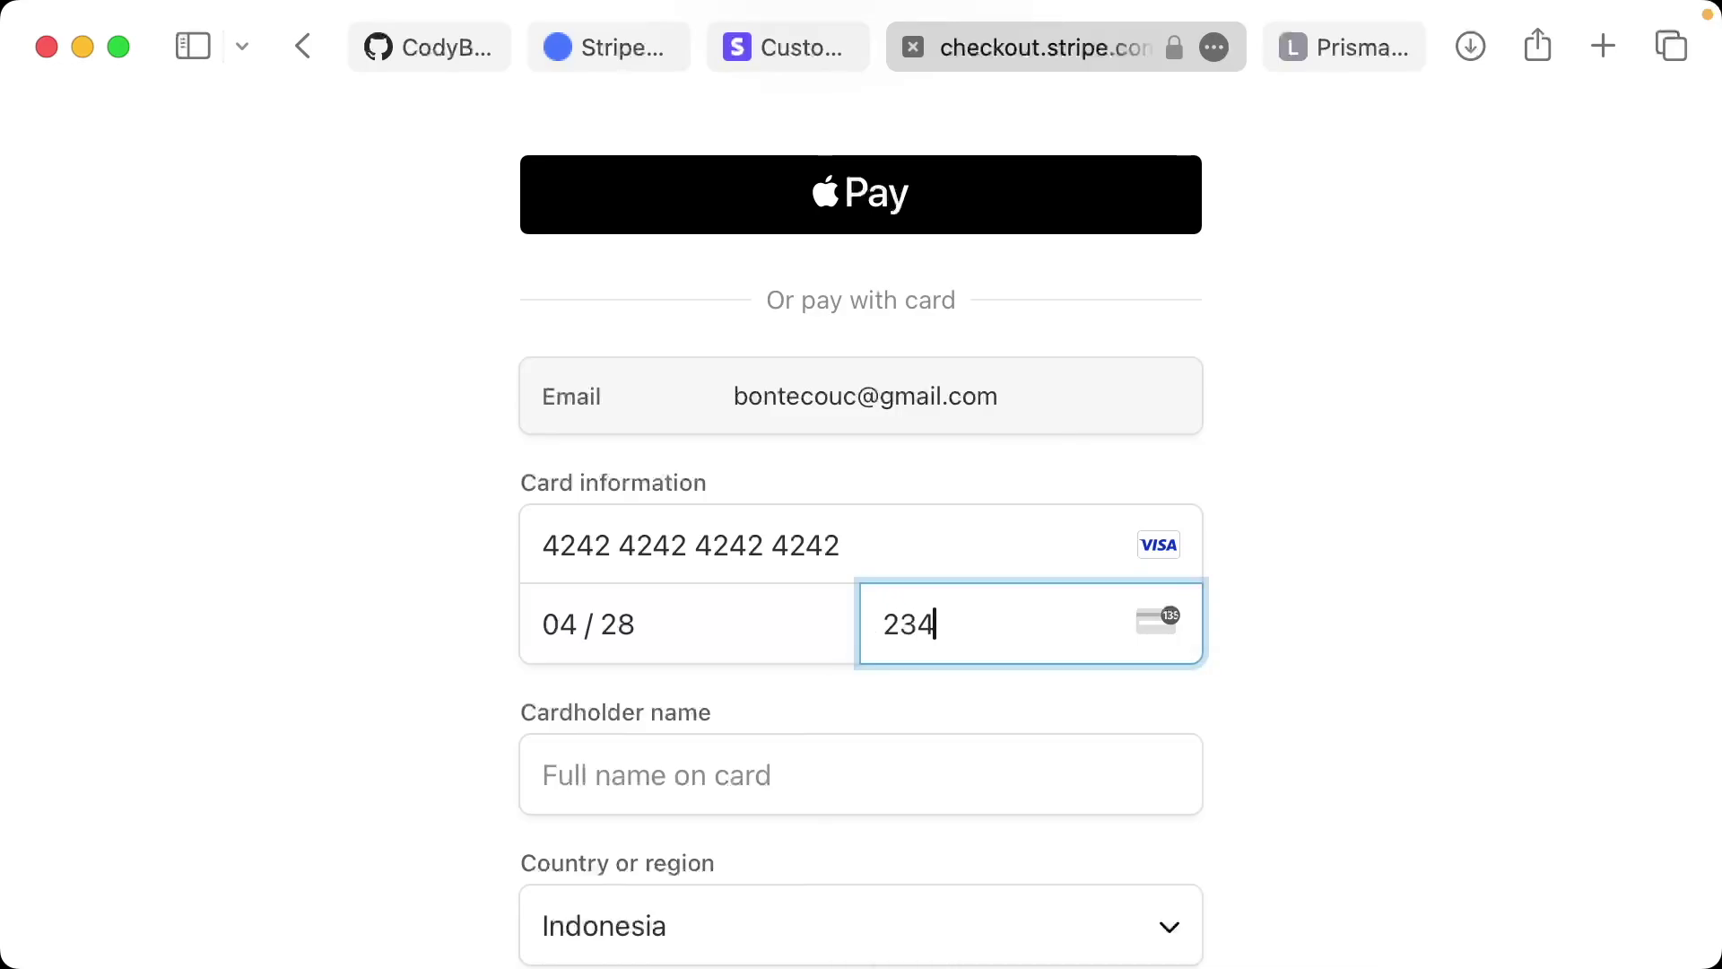
- Fill in a placeholder cardholder name and submit the $32/month Startup subscription payment
{"action": "key", "text": "Tab"}
{"action": "type", "text": "asdfasdfas"}
{"action": "scroll", "coordinate": [934, 604], "scroll_direction": "down", "scroll_amount": 5}
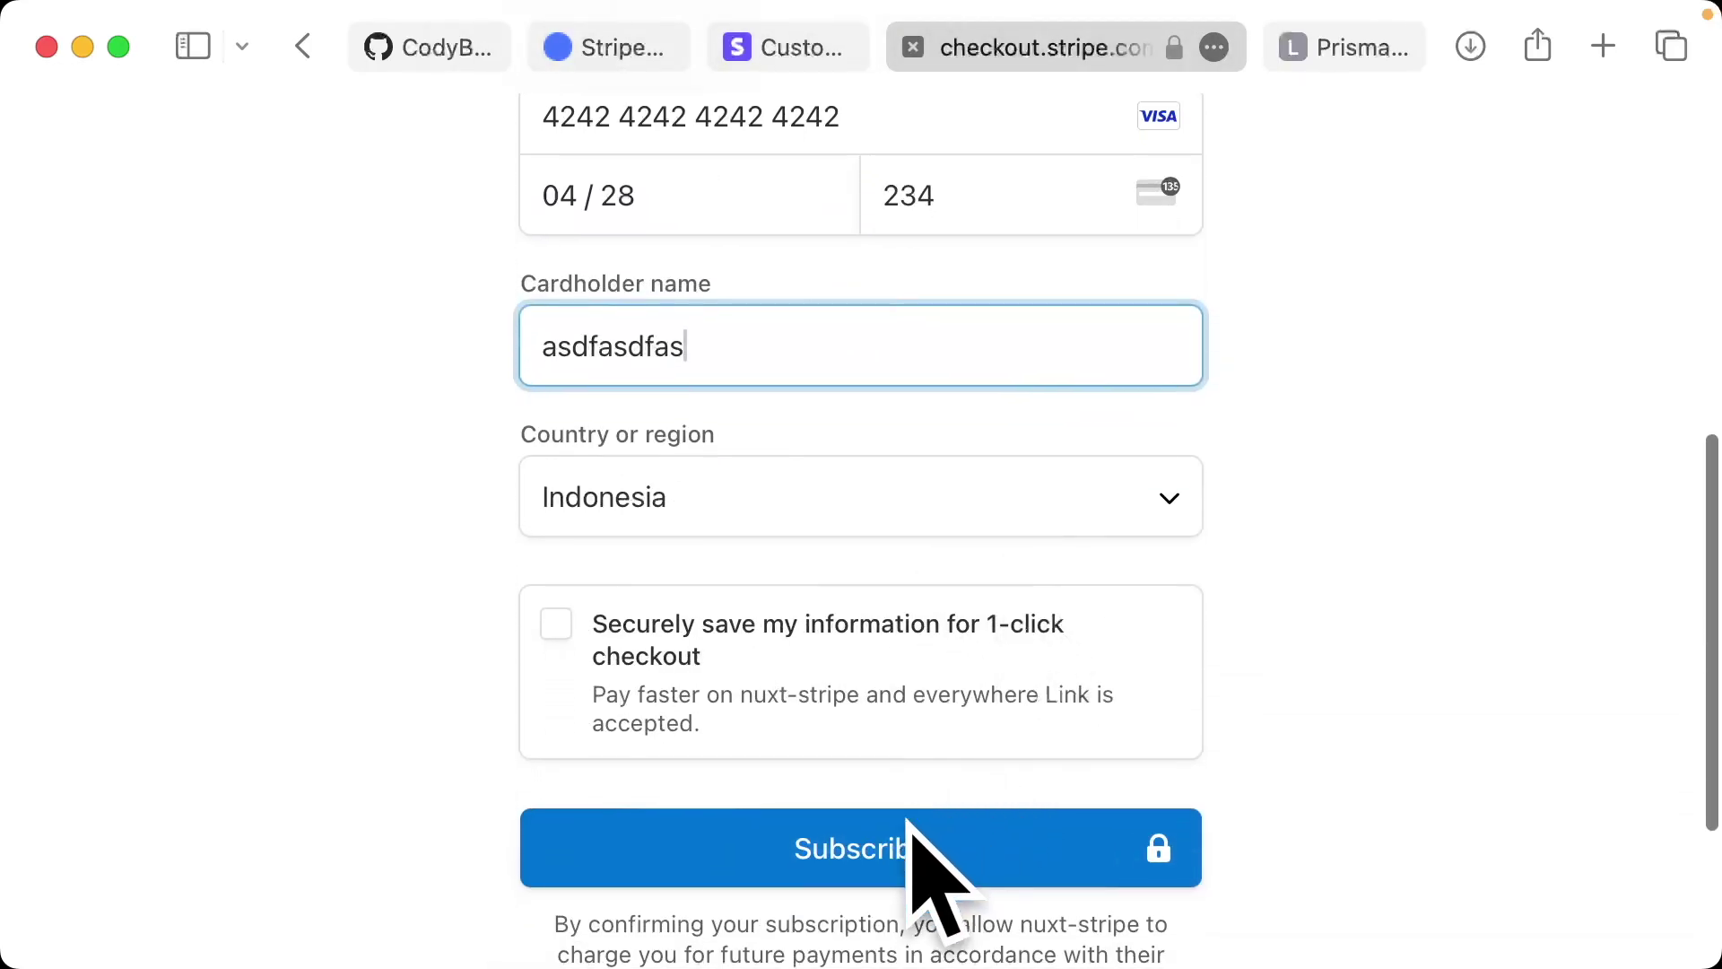
{"action": "left_click", "coordinate": [892, 852]}
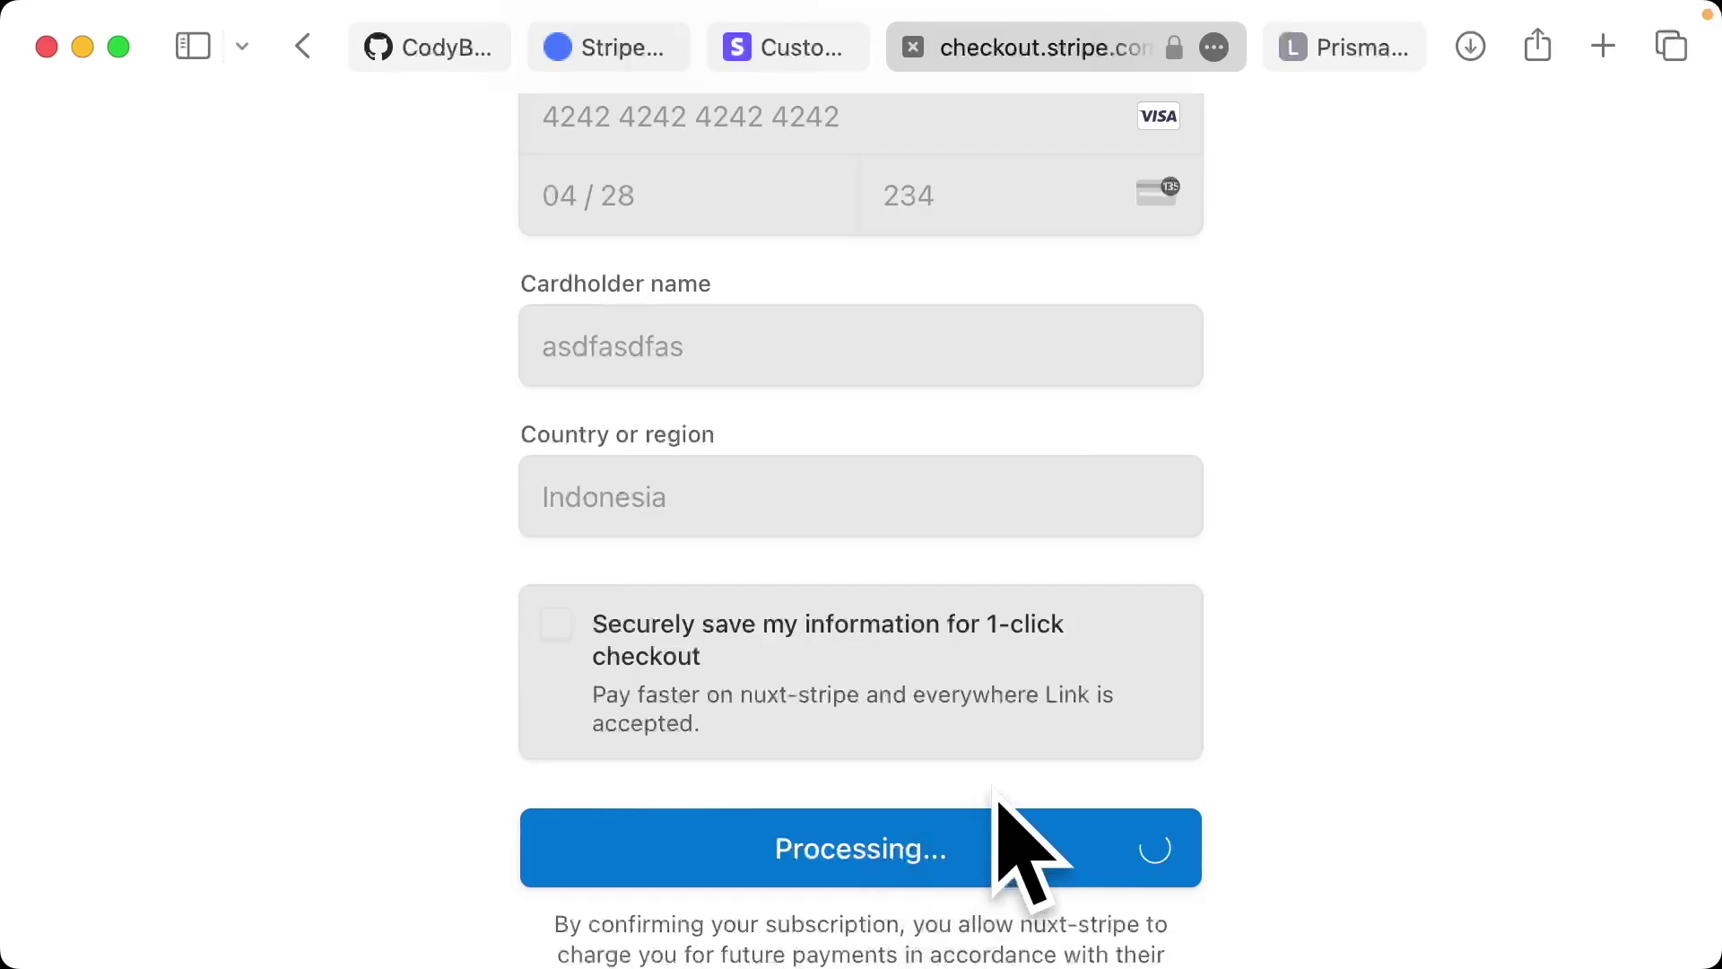
- Trim the success URL back to localhost:3000/ to reload the pricing page
{"action": "left_click", "coordinate": [987, 53]}
{"action": "key", "text": "Right"}
{"action": "key", "text": "alt+BackSpace"}
{"action": "key", "text": "Return"}
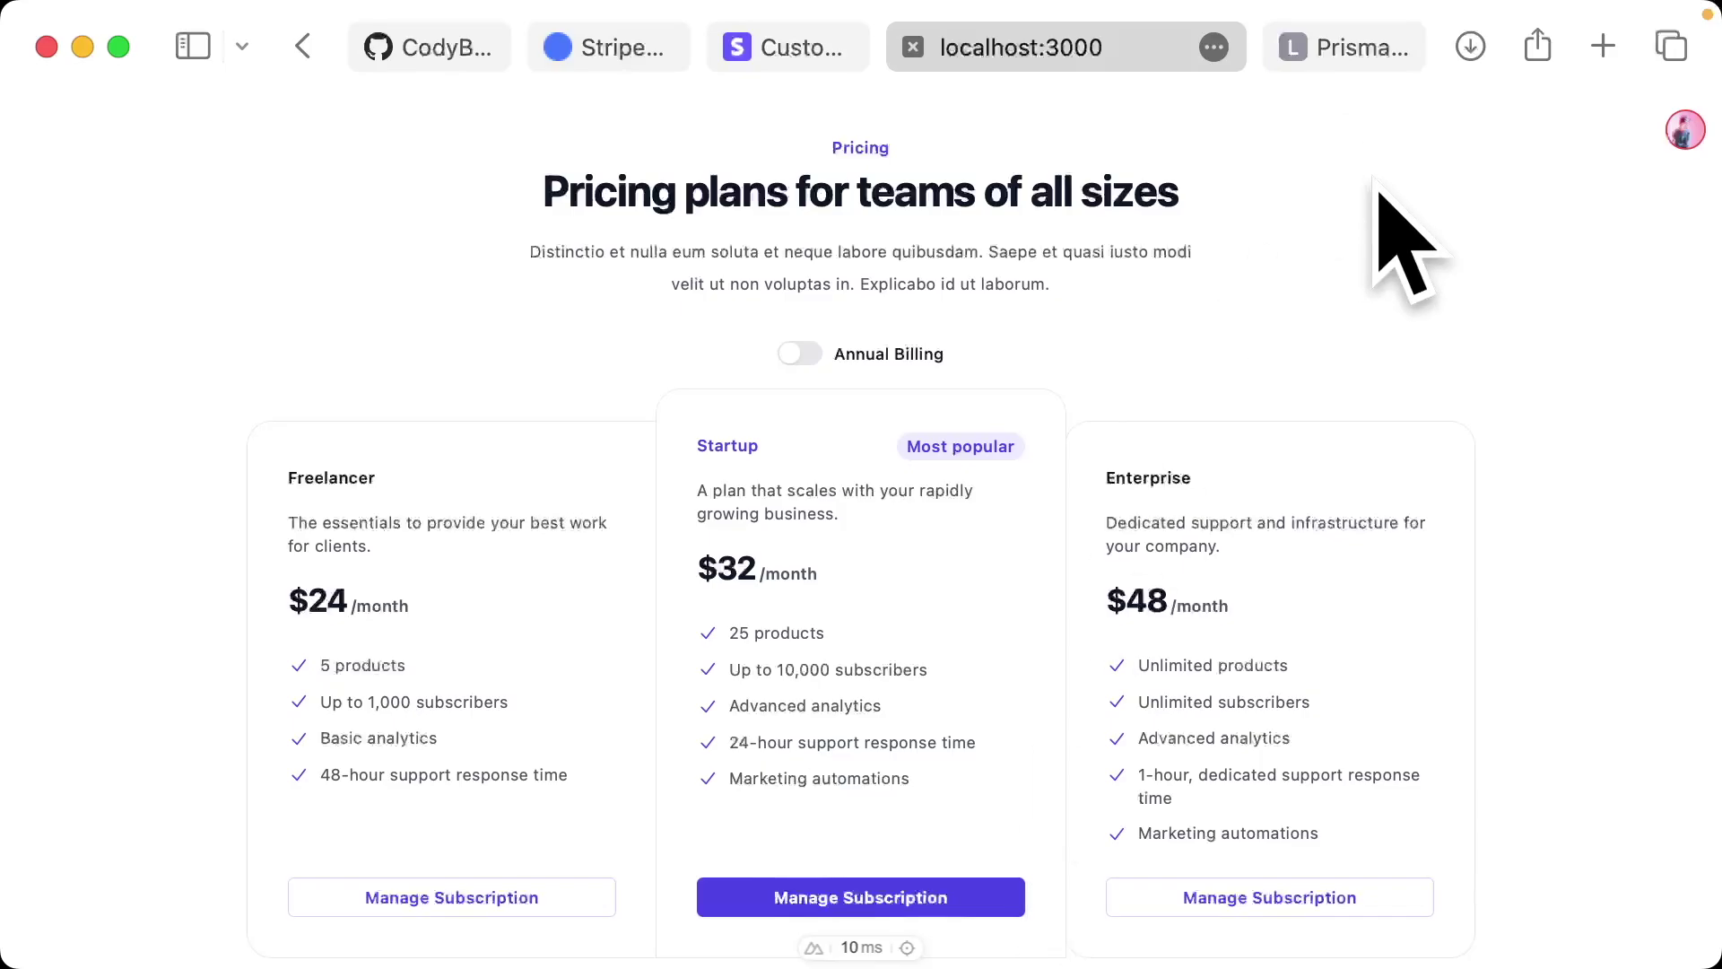
- Confirm one new customer in the Stripe Customers list, then move to Prisma Studio
{"action": "key", "text": "ctrl+shift+Tab"}
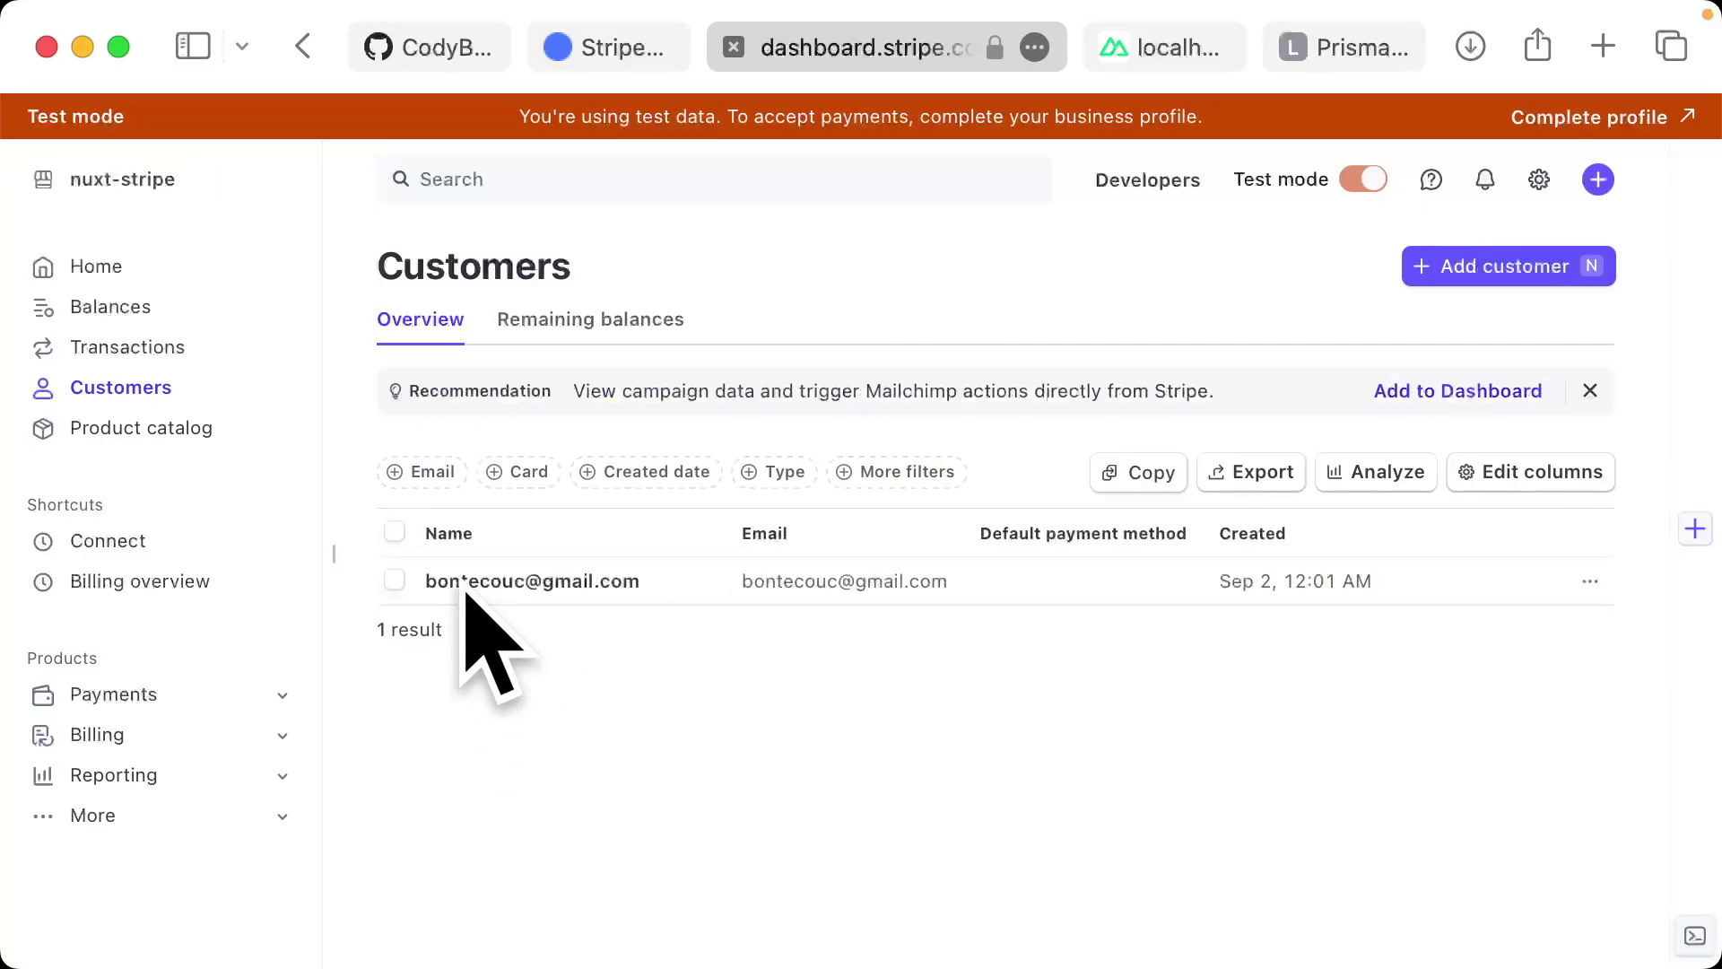
{"action": "key", "text": "ctrl+Tab"}
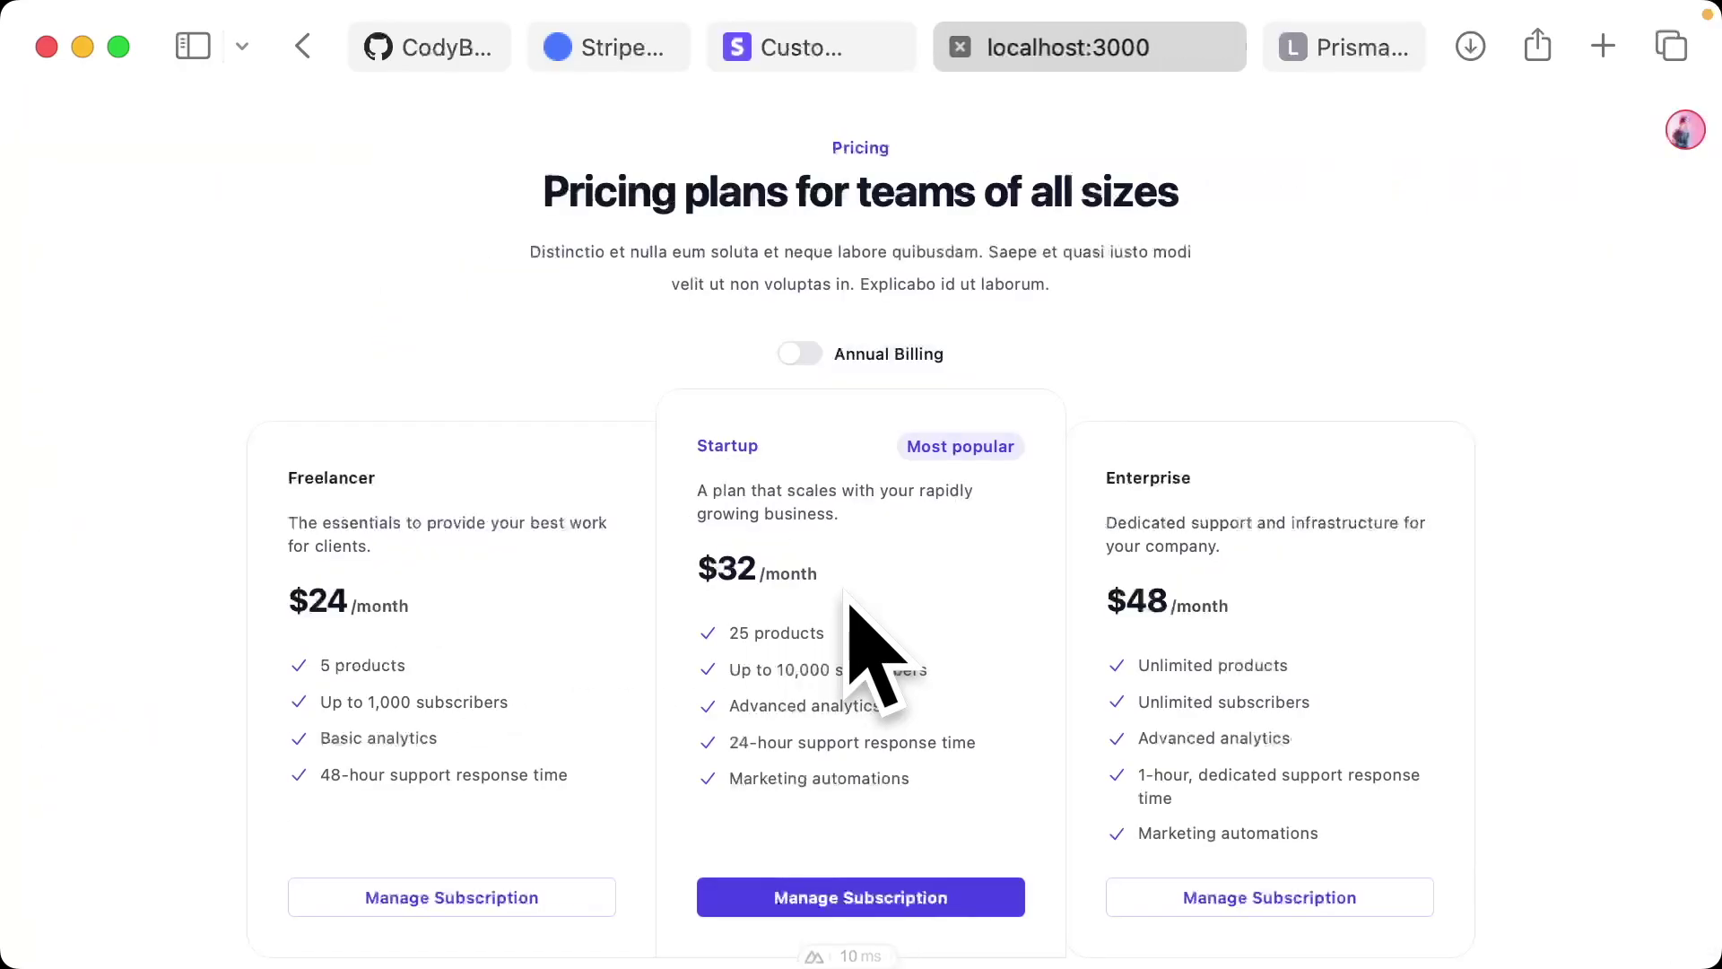
{"action": "key", "text": "ctrl+Tab"}
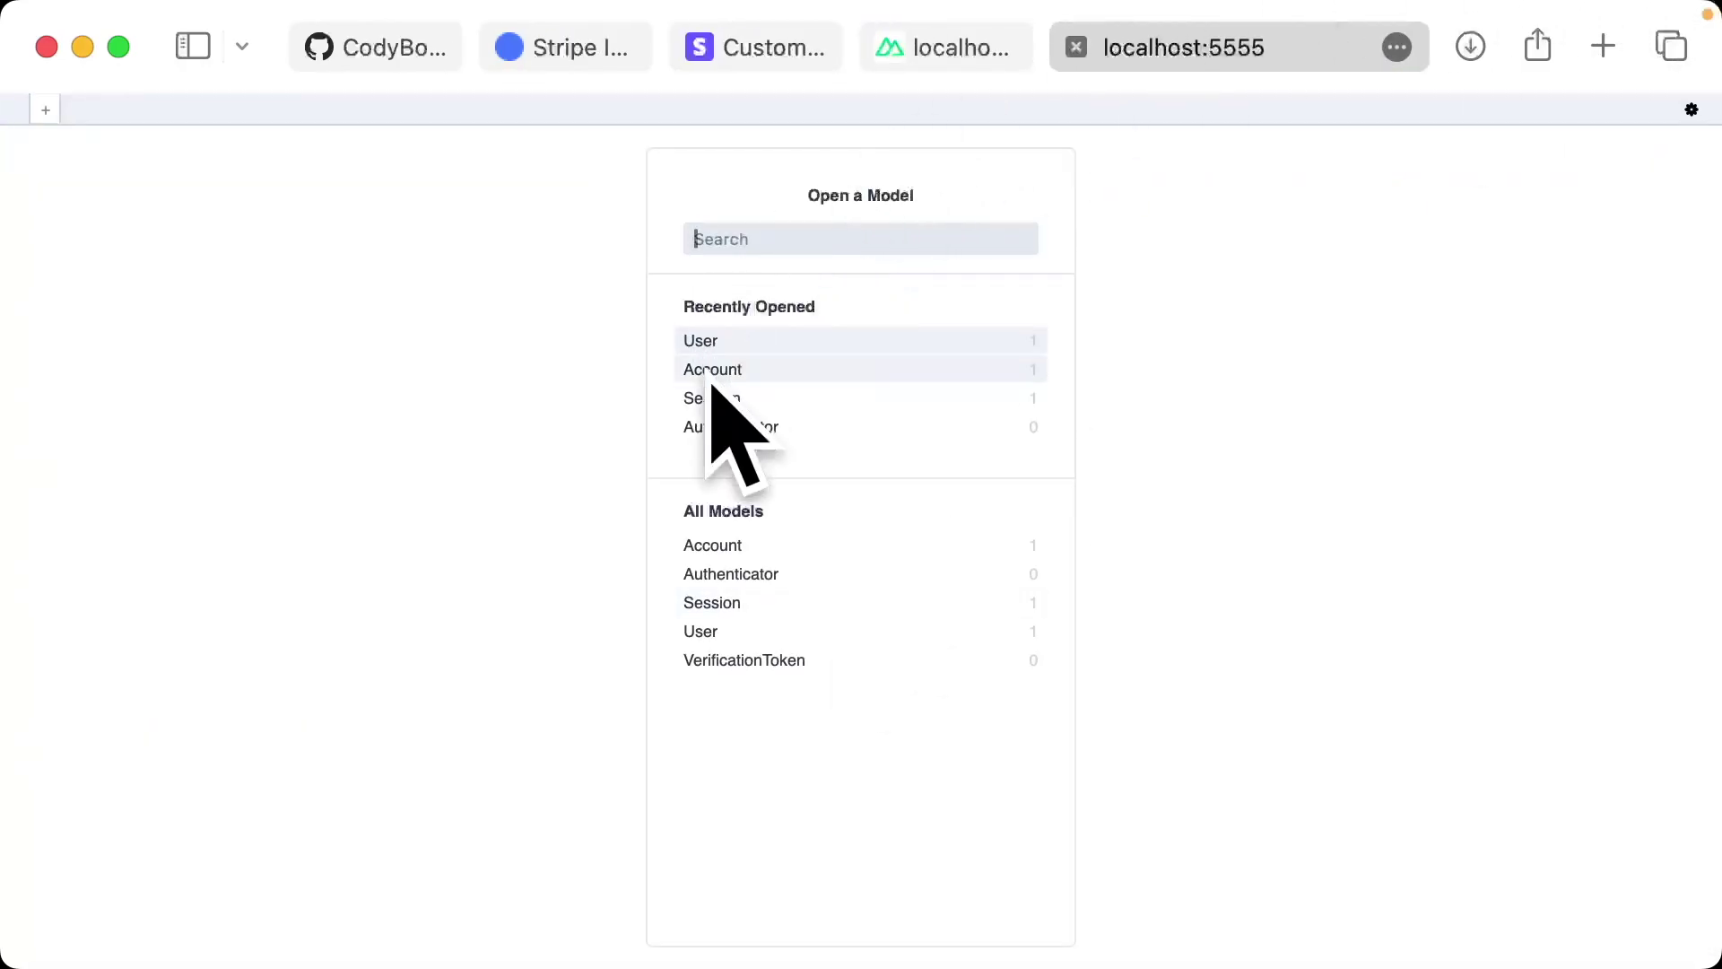
- Check the Account record shows is_subscribed true and plan tier-startup, then return to the app
{"action": "left_click", "coordinate": [726, 372]}
{"action": "scroll", "coordinate": [1205, 265], "scroll_direction": "right", "scroll_amount": 10}
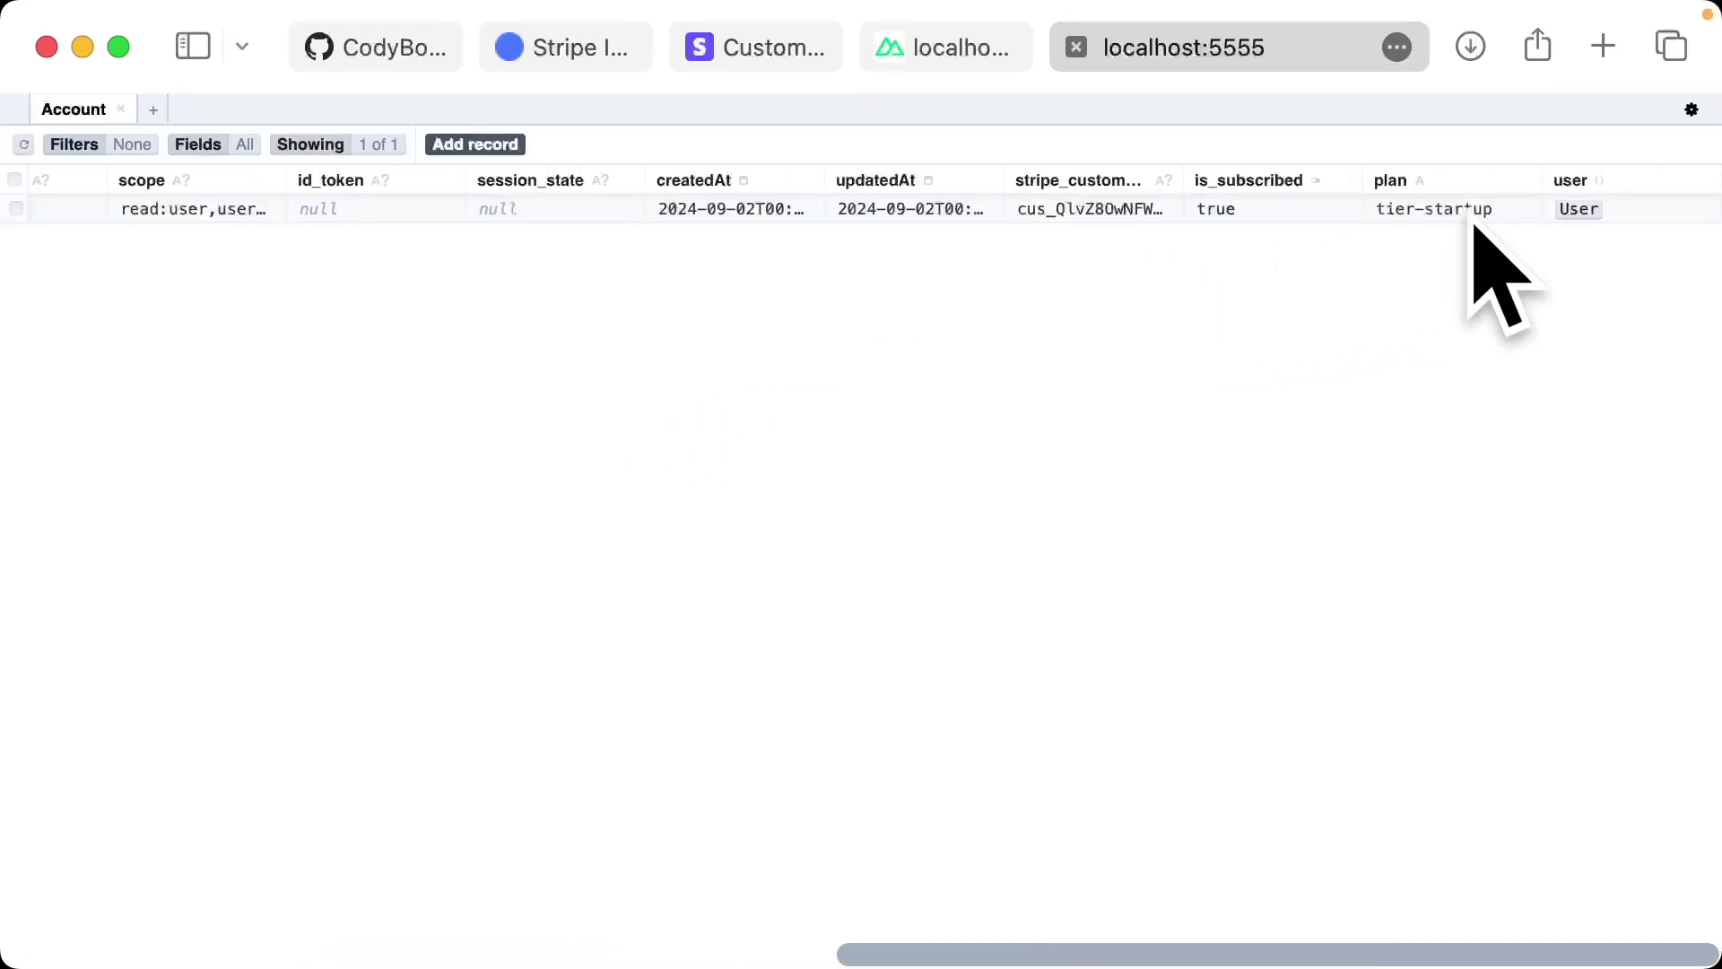
{"action": "key", "text": "ctrl+shift+Tab"}
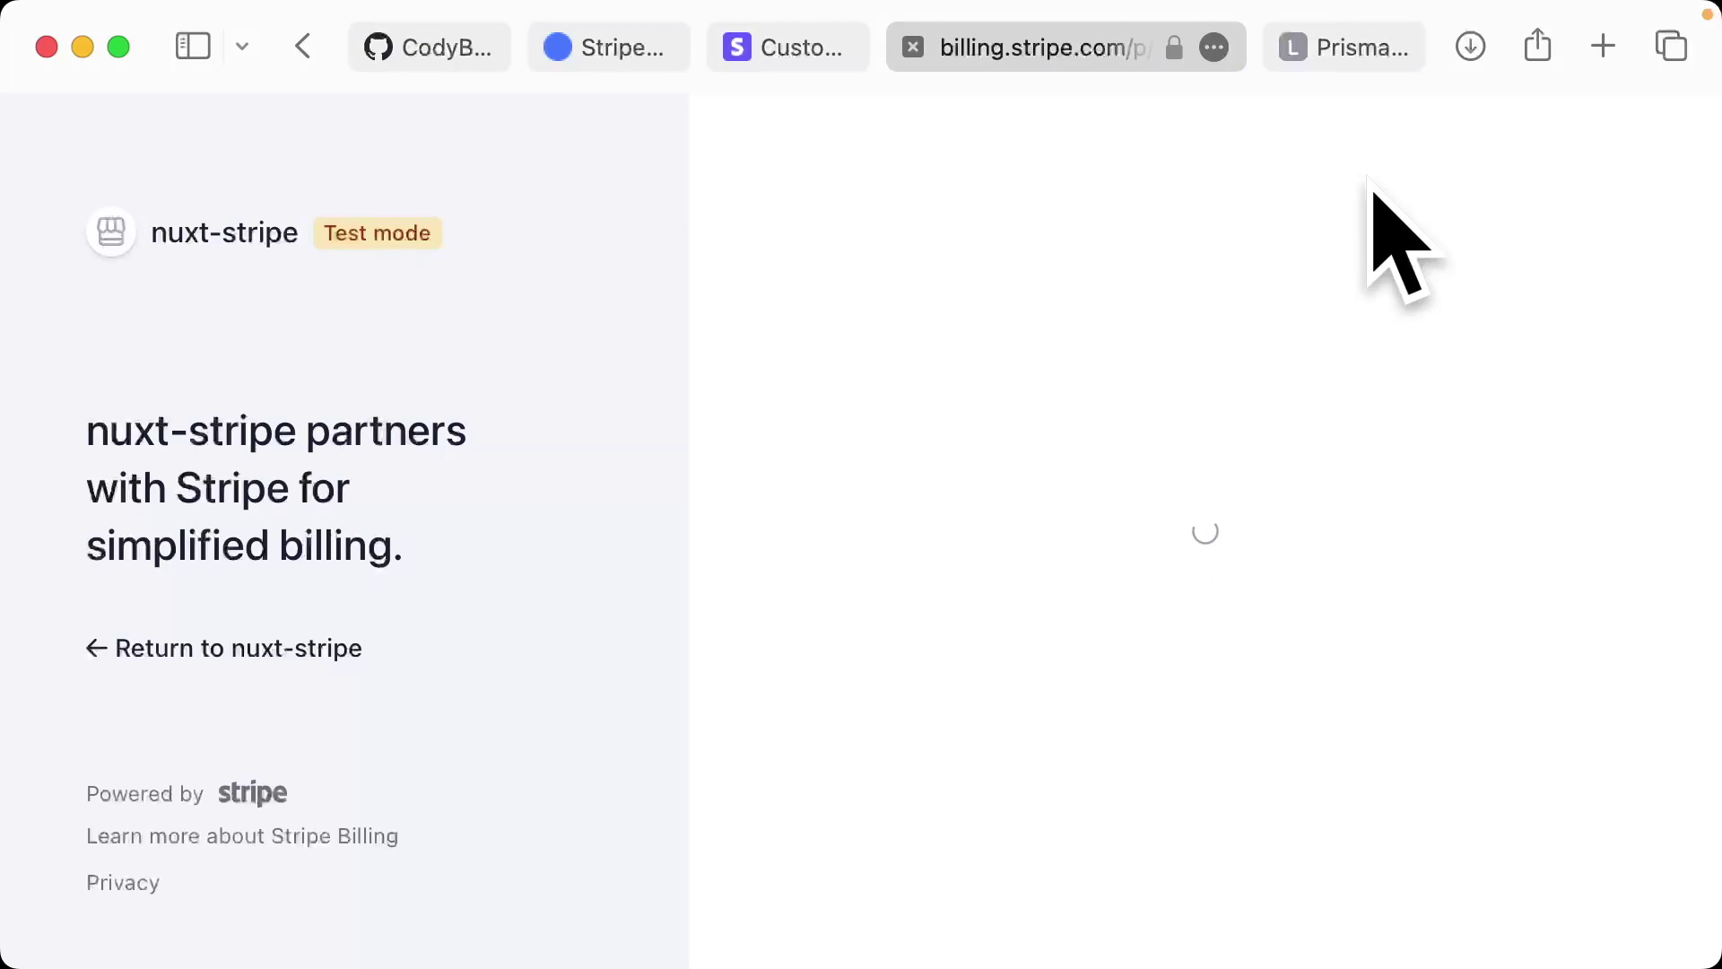
- Upgrade the subscription from Startup to Enterprise at $48/month, then return to nuxt-stripe
{"action": "scroll", "coordinate": [1088, 582], "scroll_direction": "down", "scroll_amount": 1}
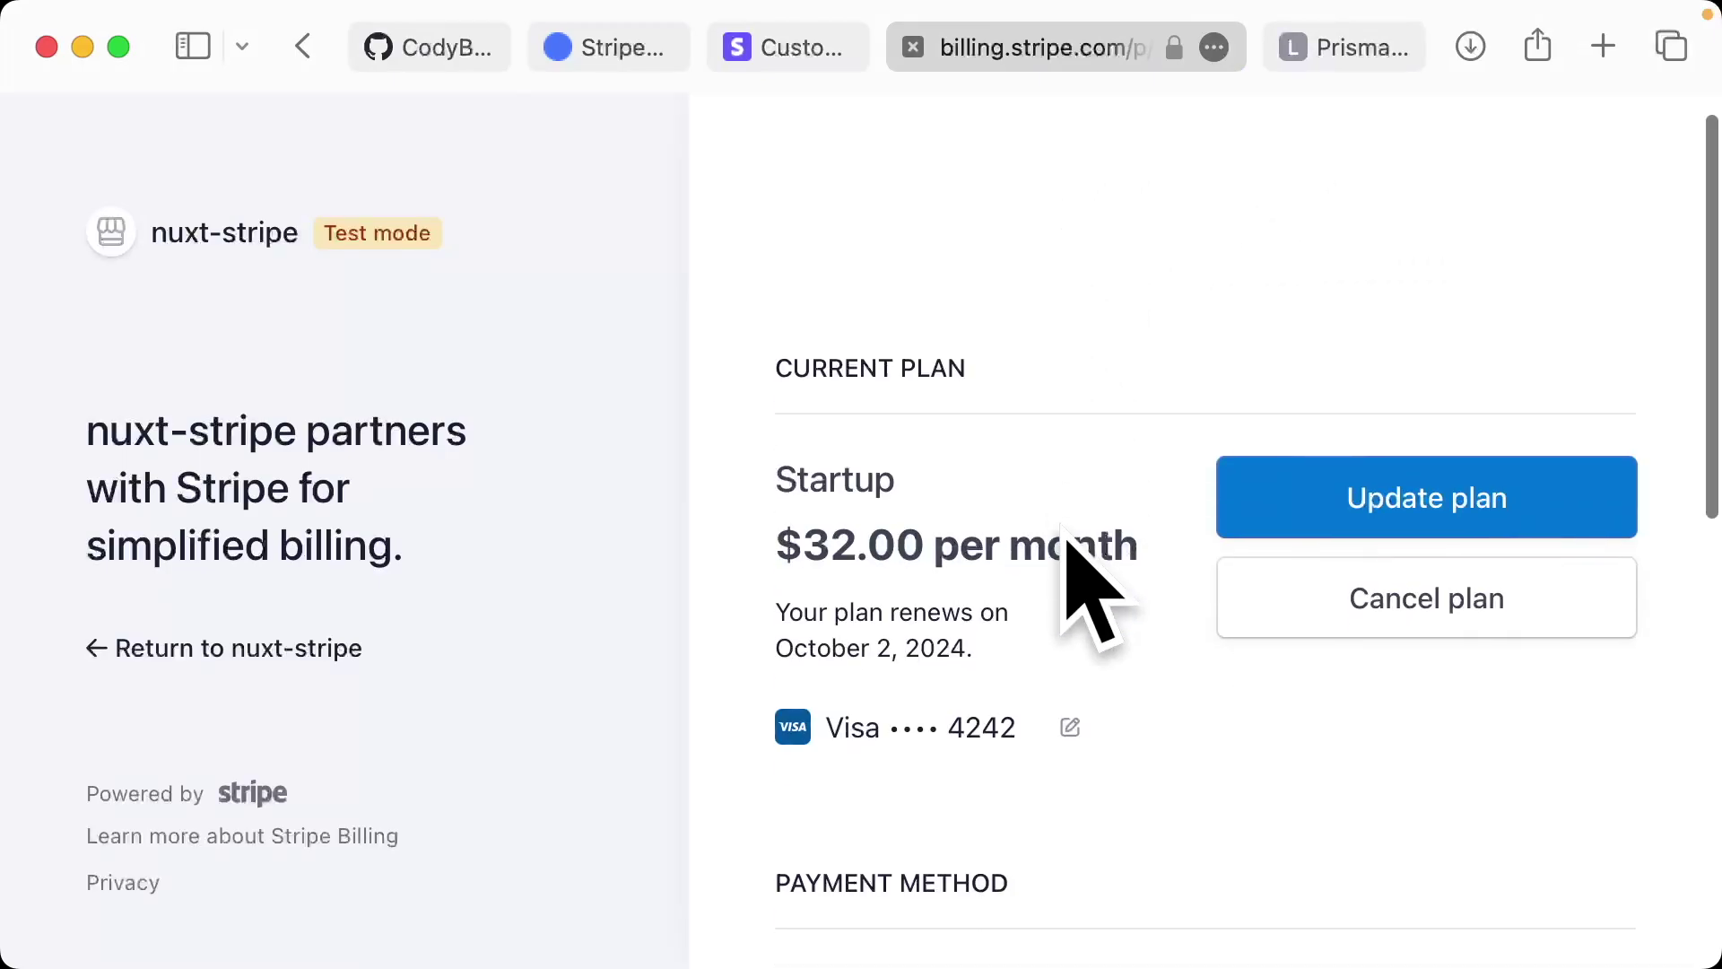
{"action": "left_click", "coordinate": [1346, 516]}
{"action": "scroll", "coordinate": [1346, 574], "scroll_direction": "down", "scroll_amount": 3}
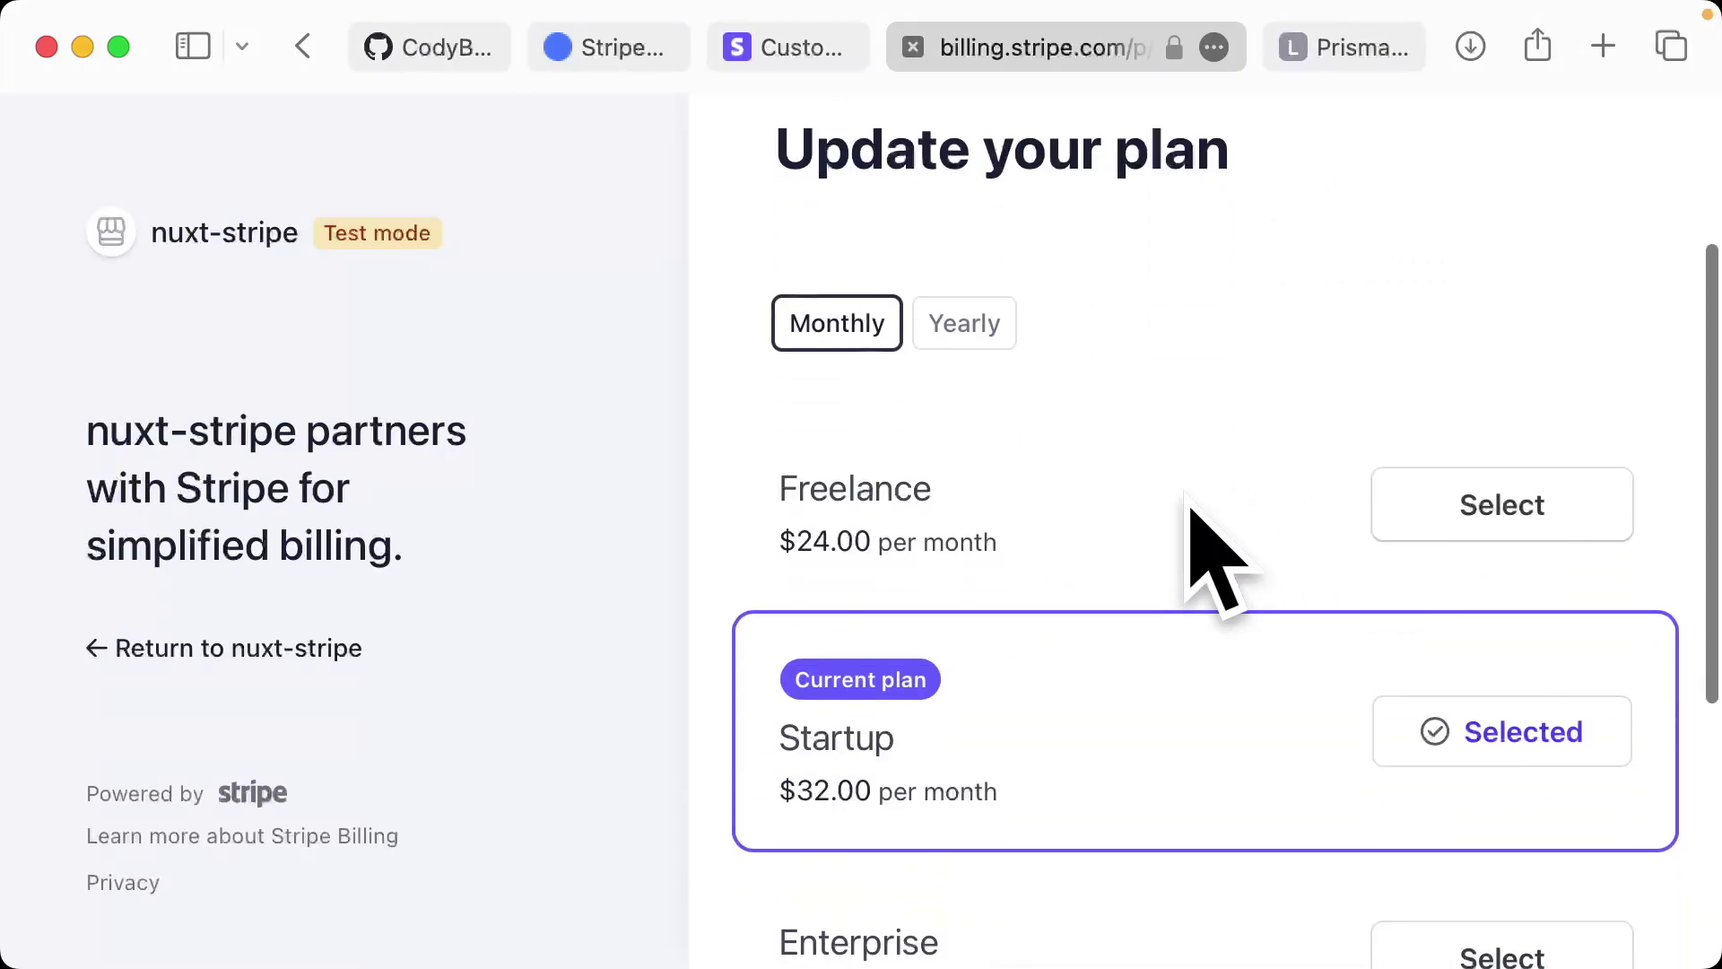
{"action": "scroll", "coordinate": [1193, 520], "scroll_direction": "down", "scroll_amount": 4}
{"action": "left_click", "coordinate": [1502, 578]}
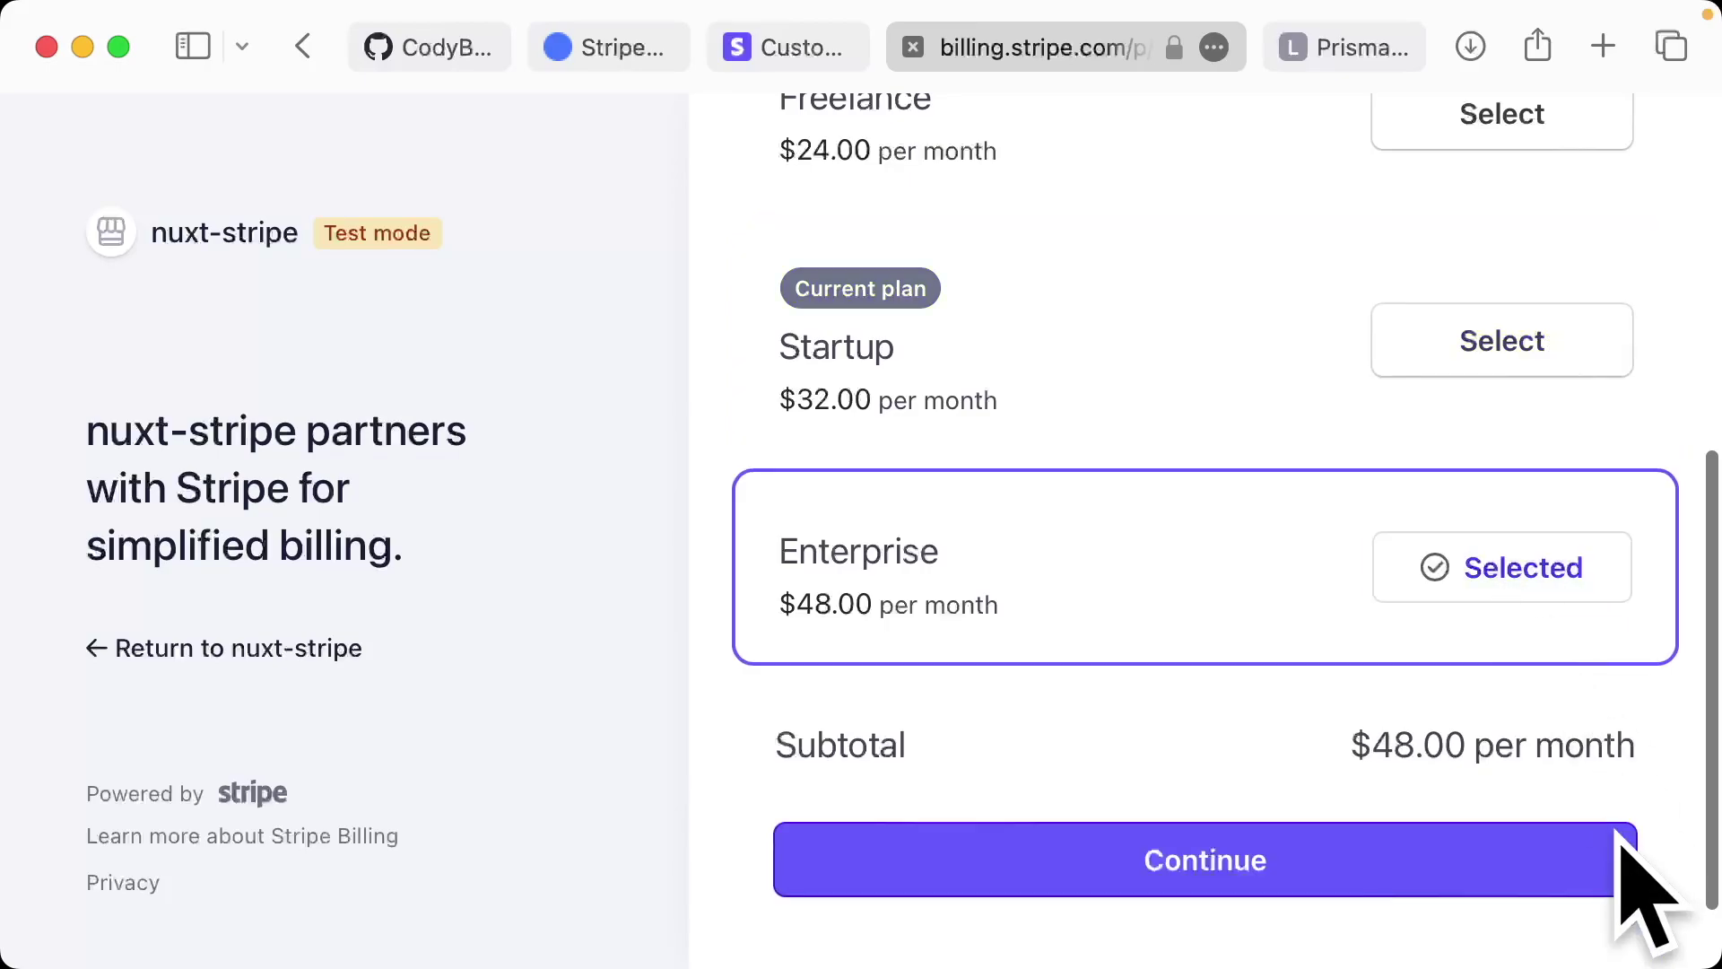
{"action": "left_click", "coordinate": [1322, 853]}
{"action": "scroll", "coordinate": [1299, 845], "scroll_direction": "down", "scroll_amount": 2}
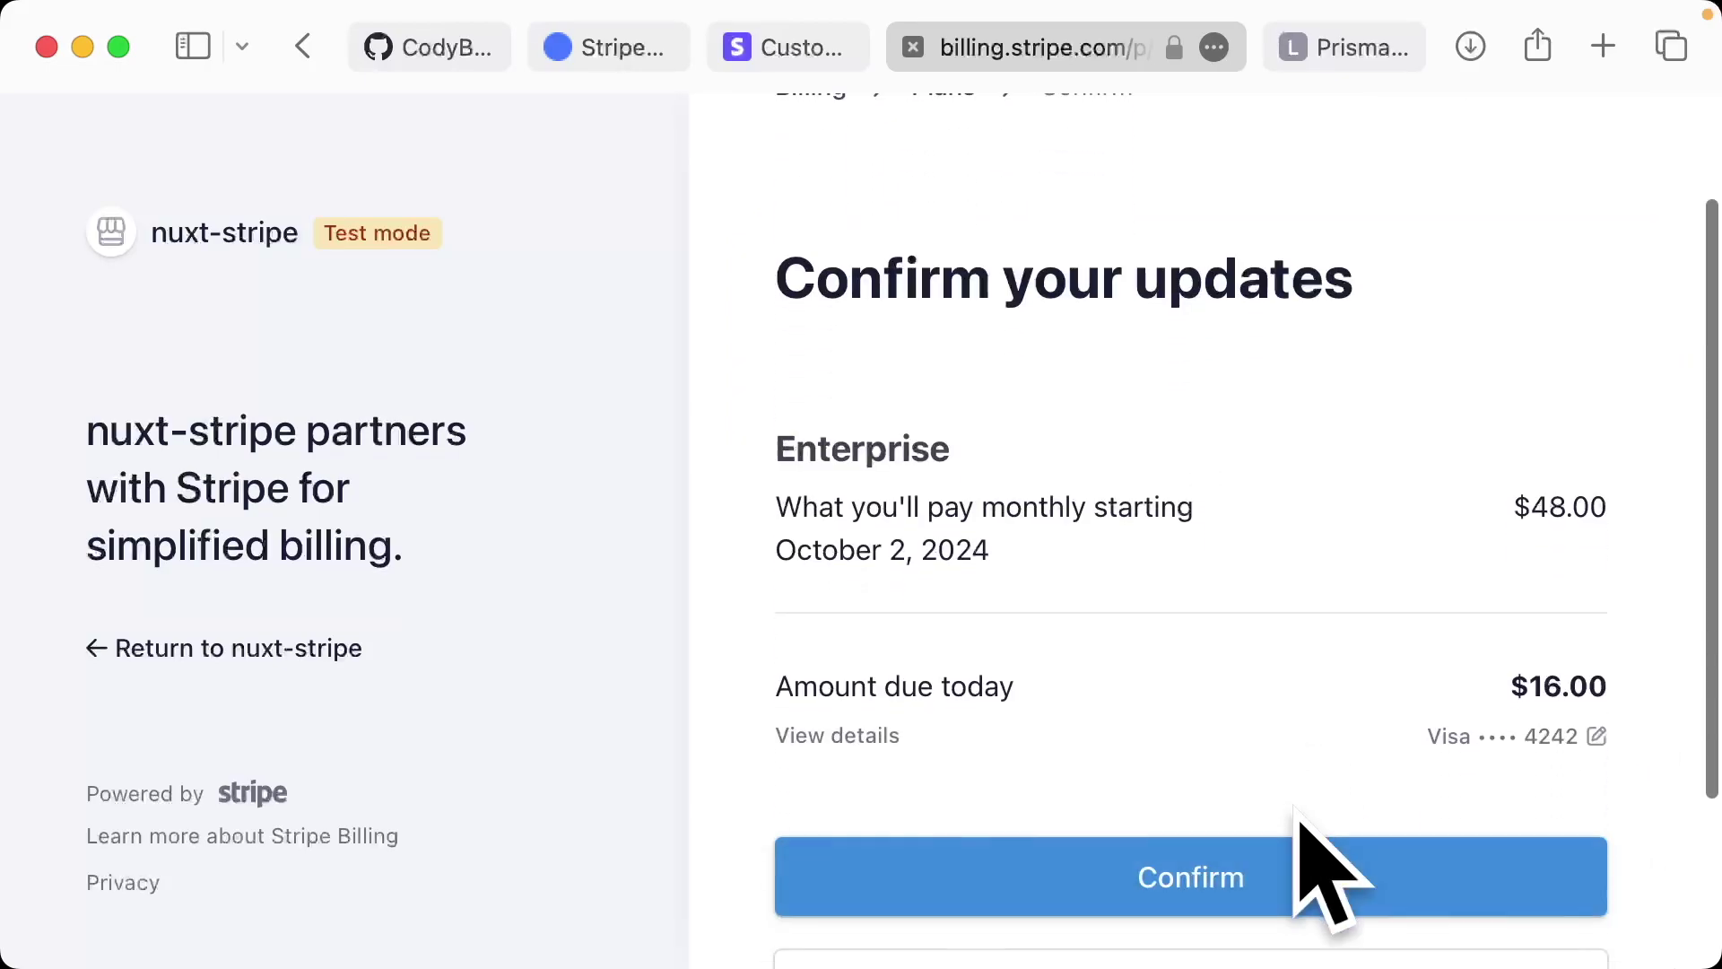
{"action": "left_click", "coordinate": [1263, 857]}
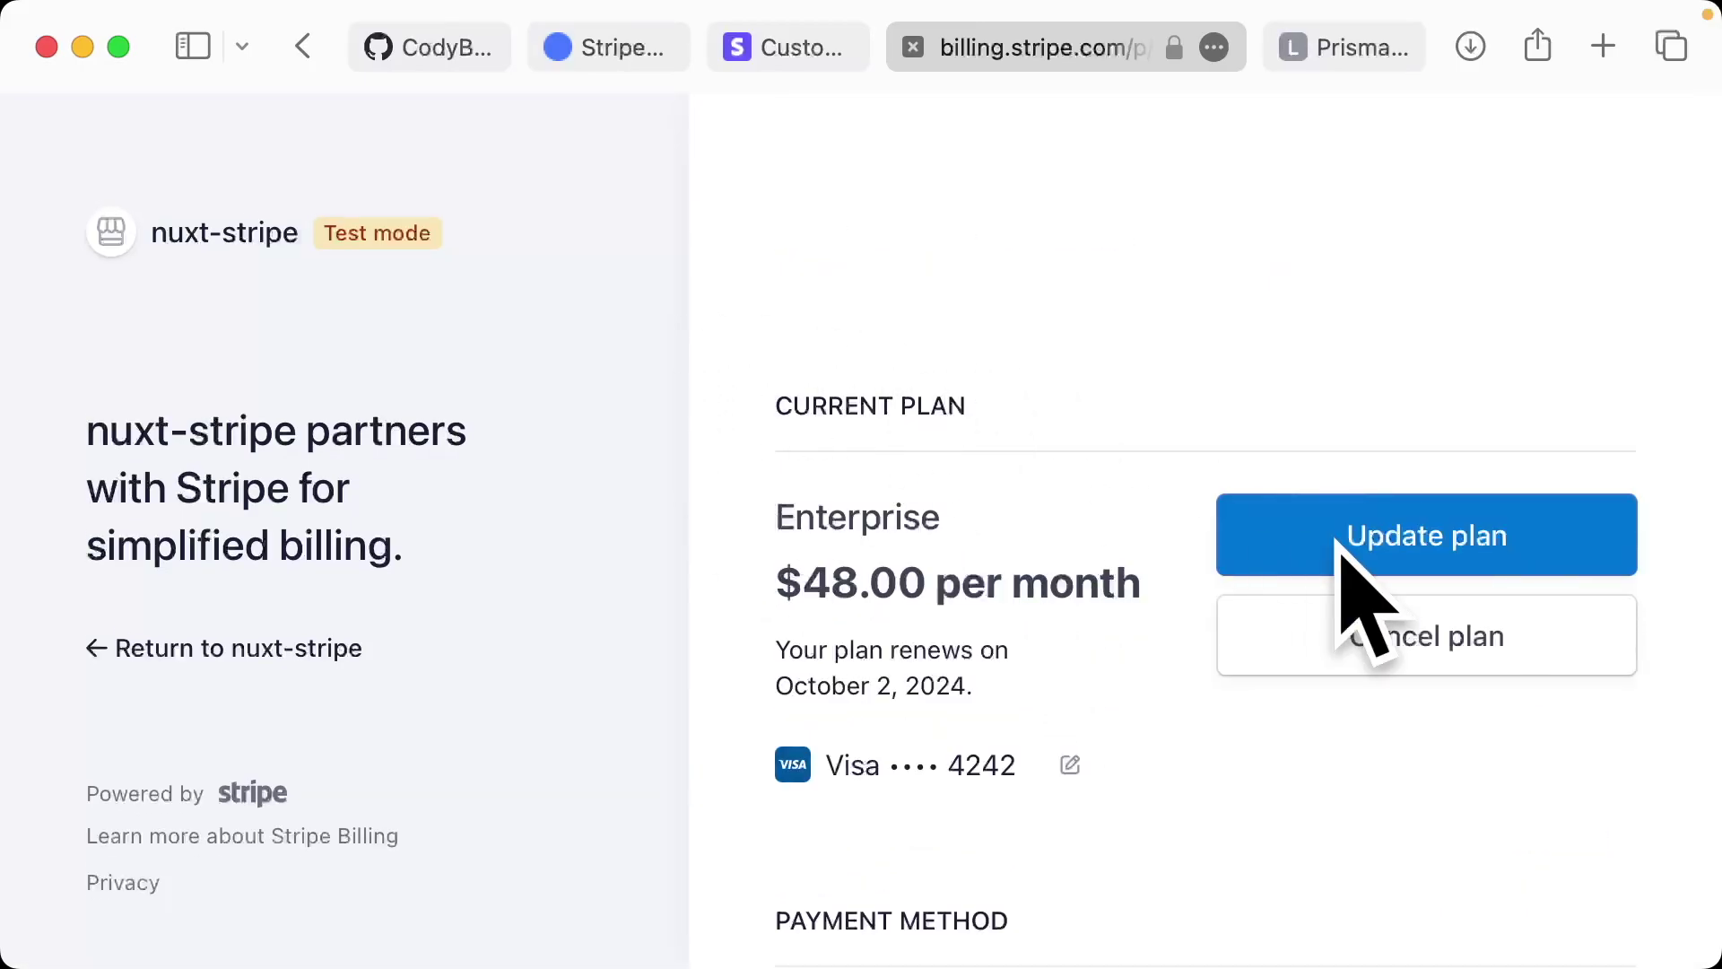
{"action": "left_click", "coordinate": [219, 648]}
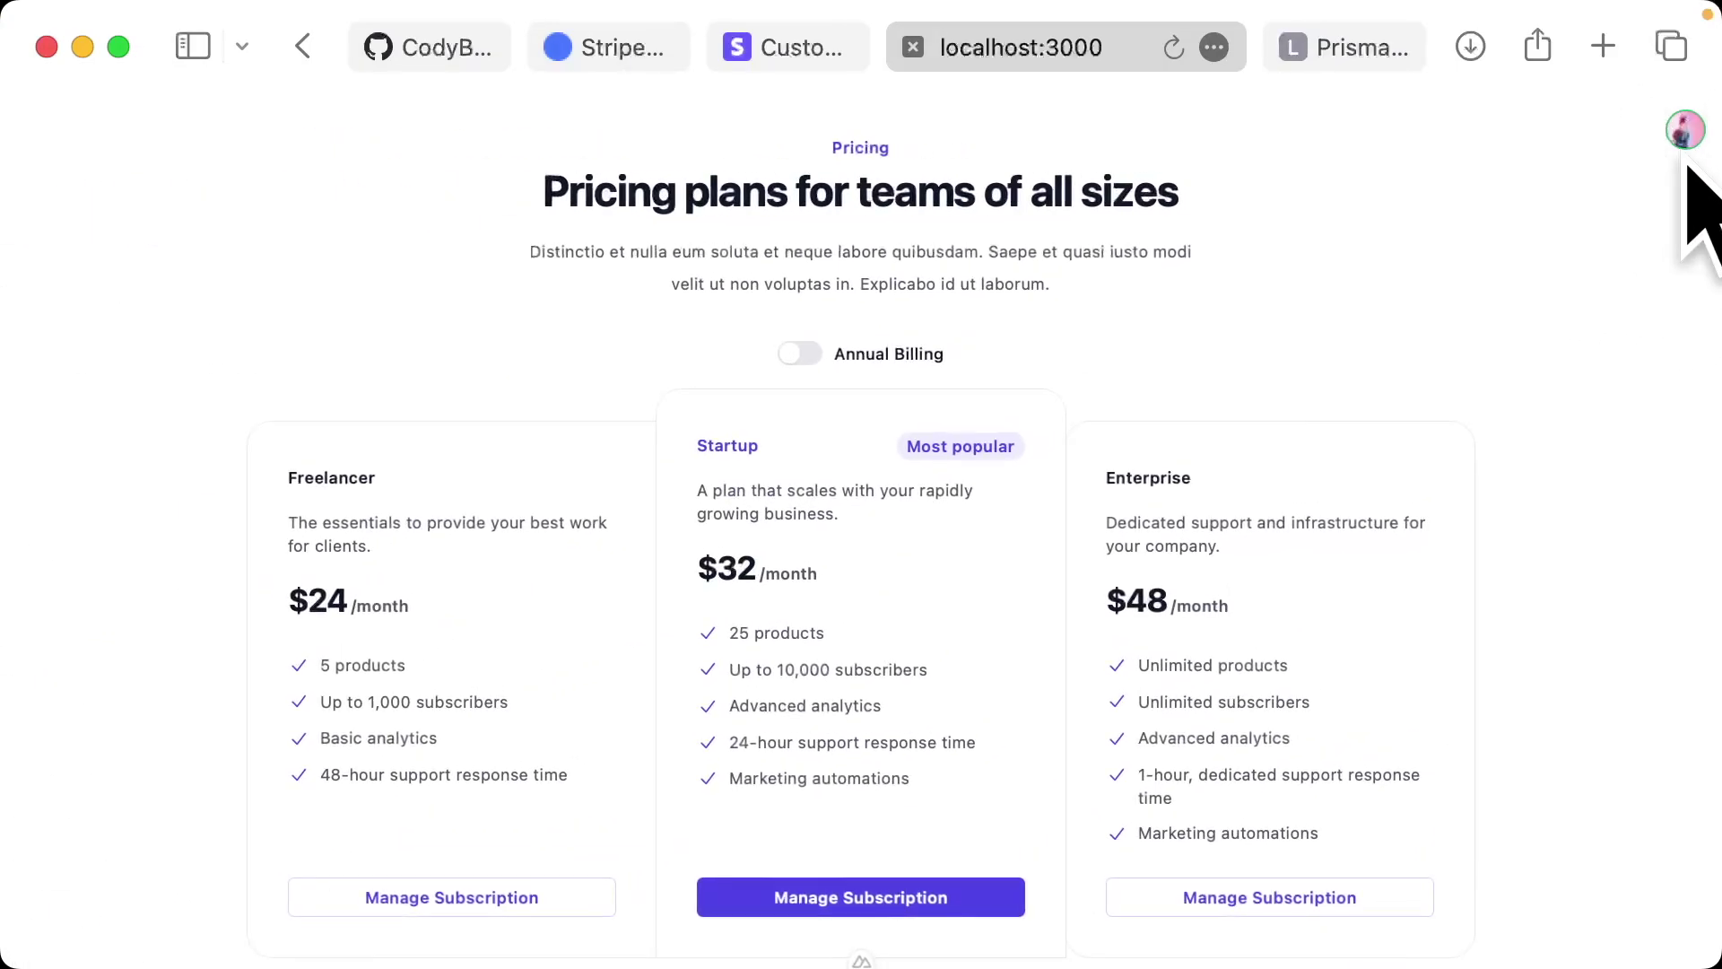
- Enlarge the pricing page and scroll through the plans offering Manage Subscription
{"action": "key", "text": "super+equal"}
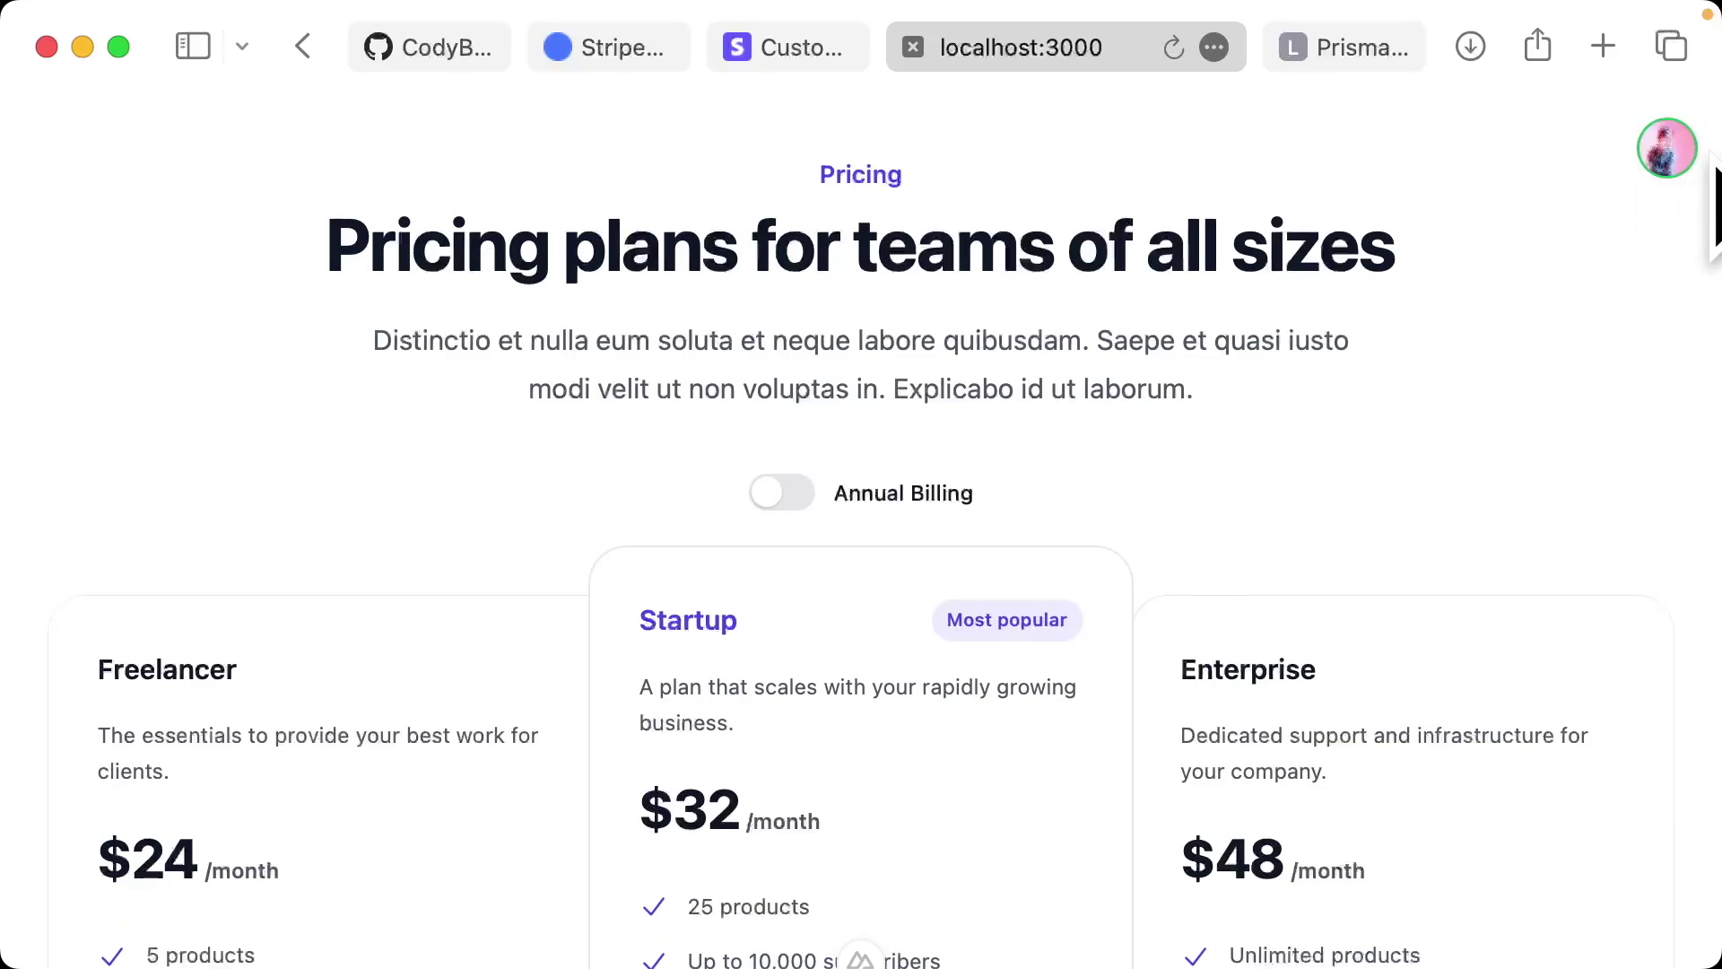
{"action": "scroll", "coordinate": [1557, 260], "scroll_direction": "down", "scroll_amount": 3}
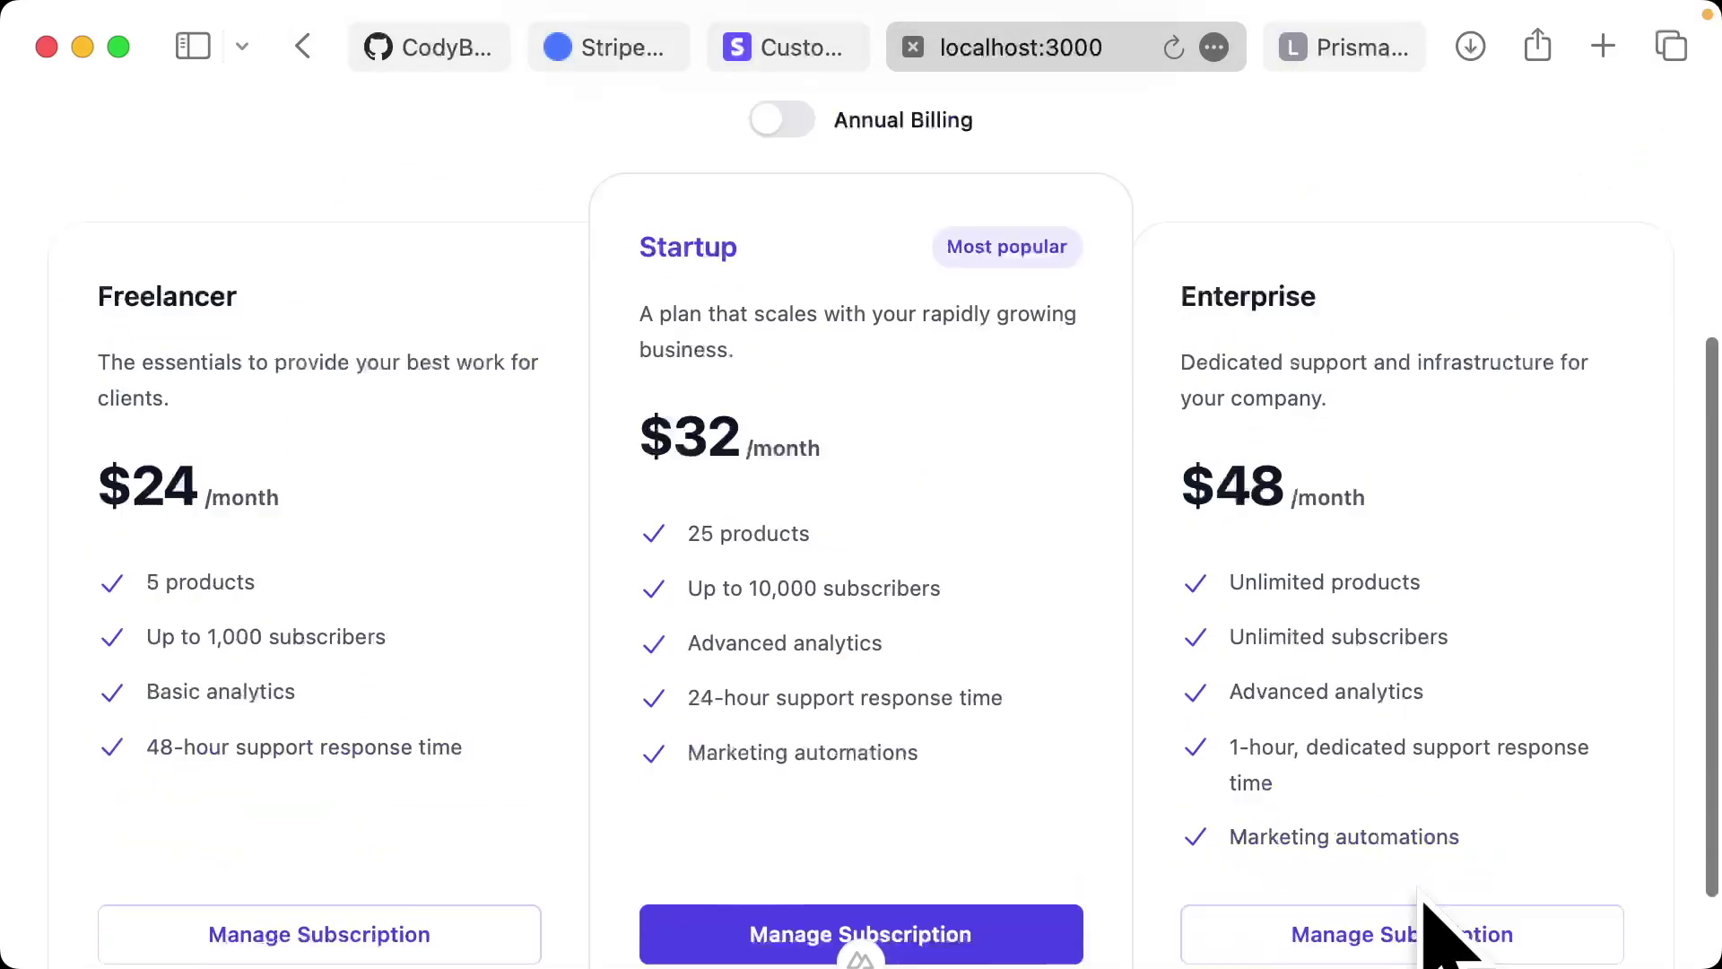
{"action": "scroll", "coordinate": [1462, 538], "scroll_direction": "down", "scroll_amount": 2}
{"action": "scroll", "coordinate": [1225, 167], "scroll_direction": "up", "scroll_amount": 5}
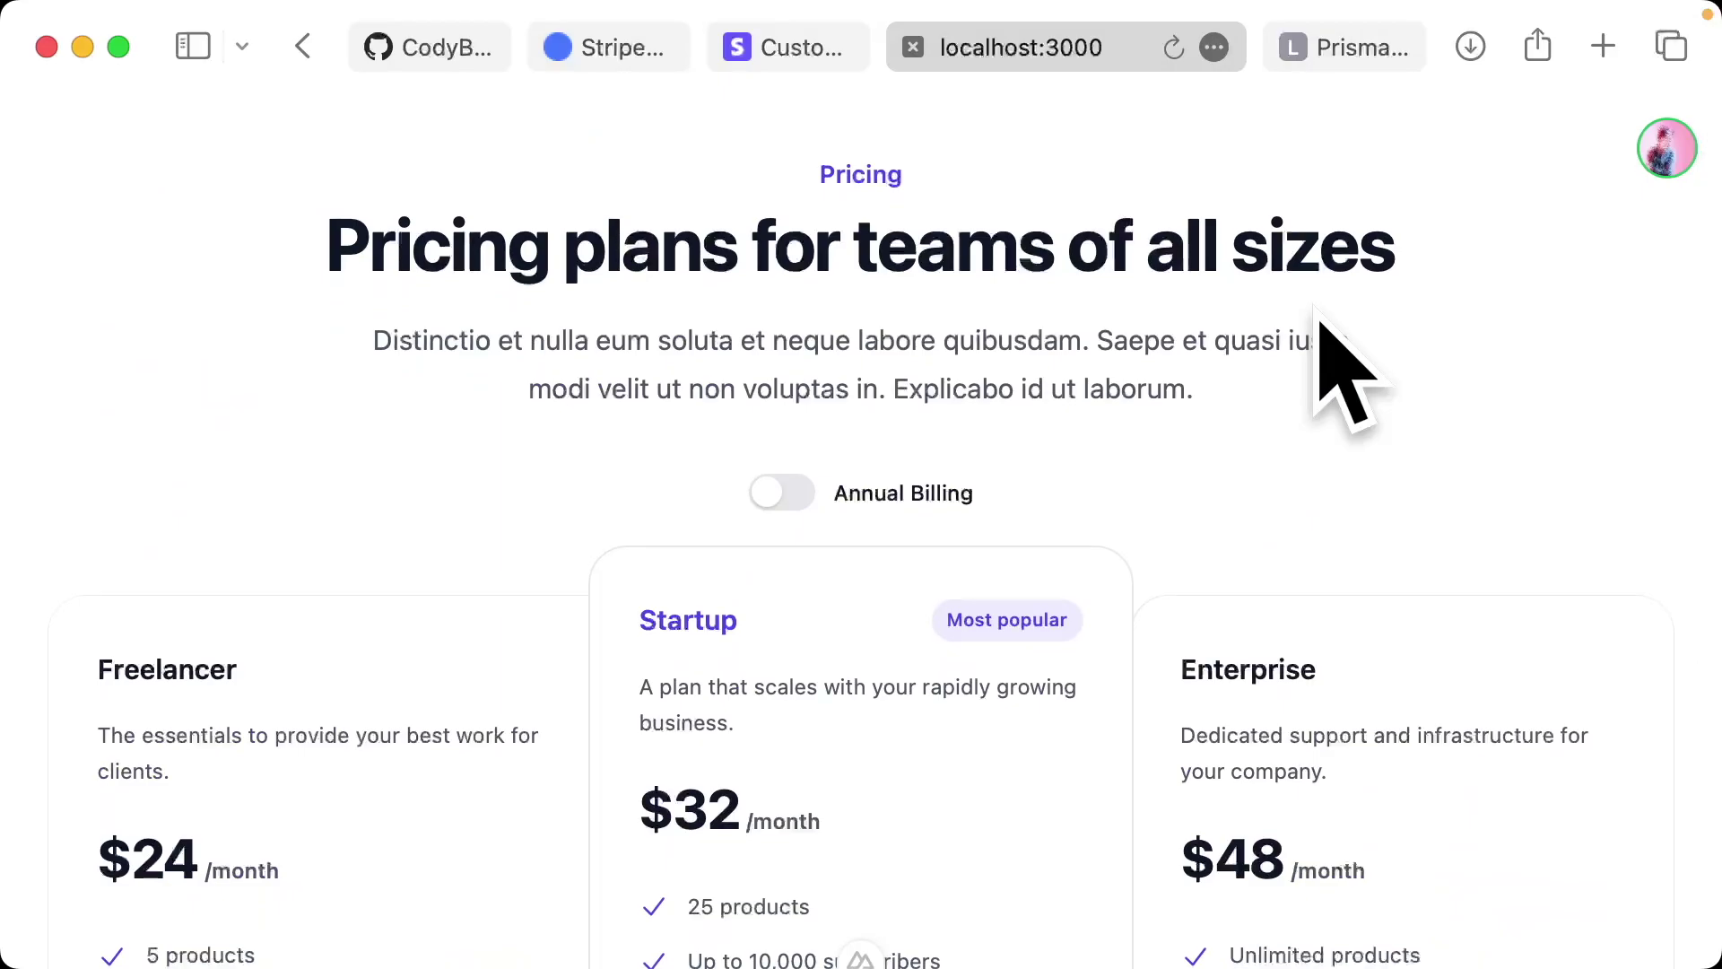
- Review the Stripe customer, close Prisma's Account view, and move on to the Nuxt 3 article
{"action": "key", "text": "ctrl+shift+Tab"}
{"action": "left_click", "coordinate": [1586, 387]}
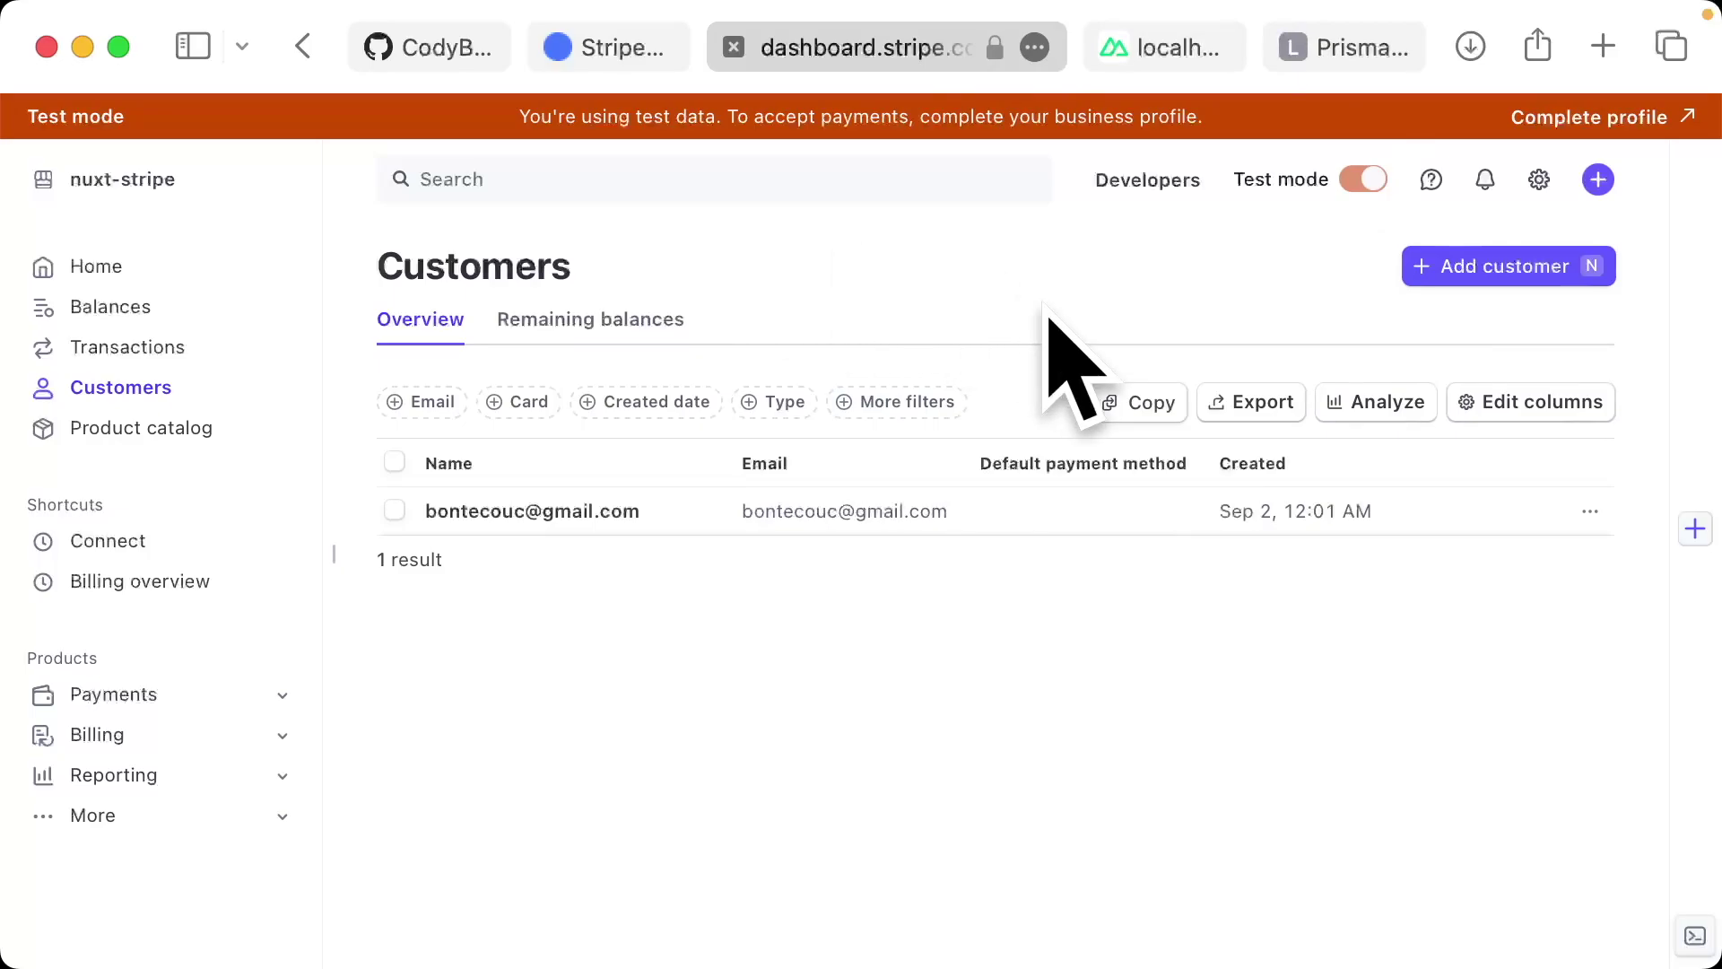
{"action": "key", "text": "ctrl+Tab"}
{"action": "key", "text": "ctrl+Tab"}
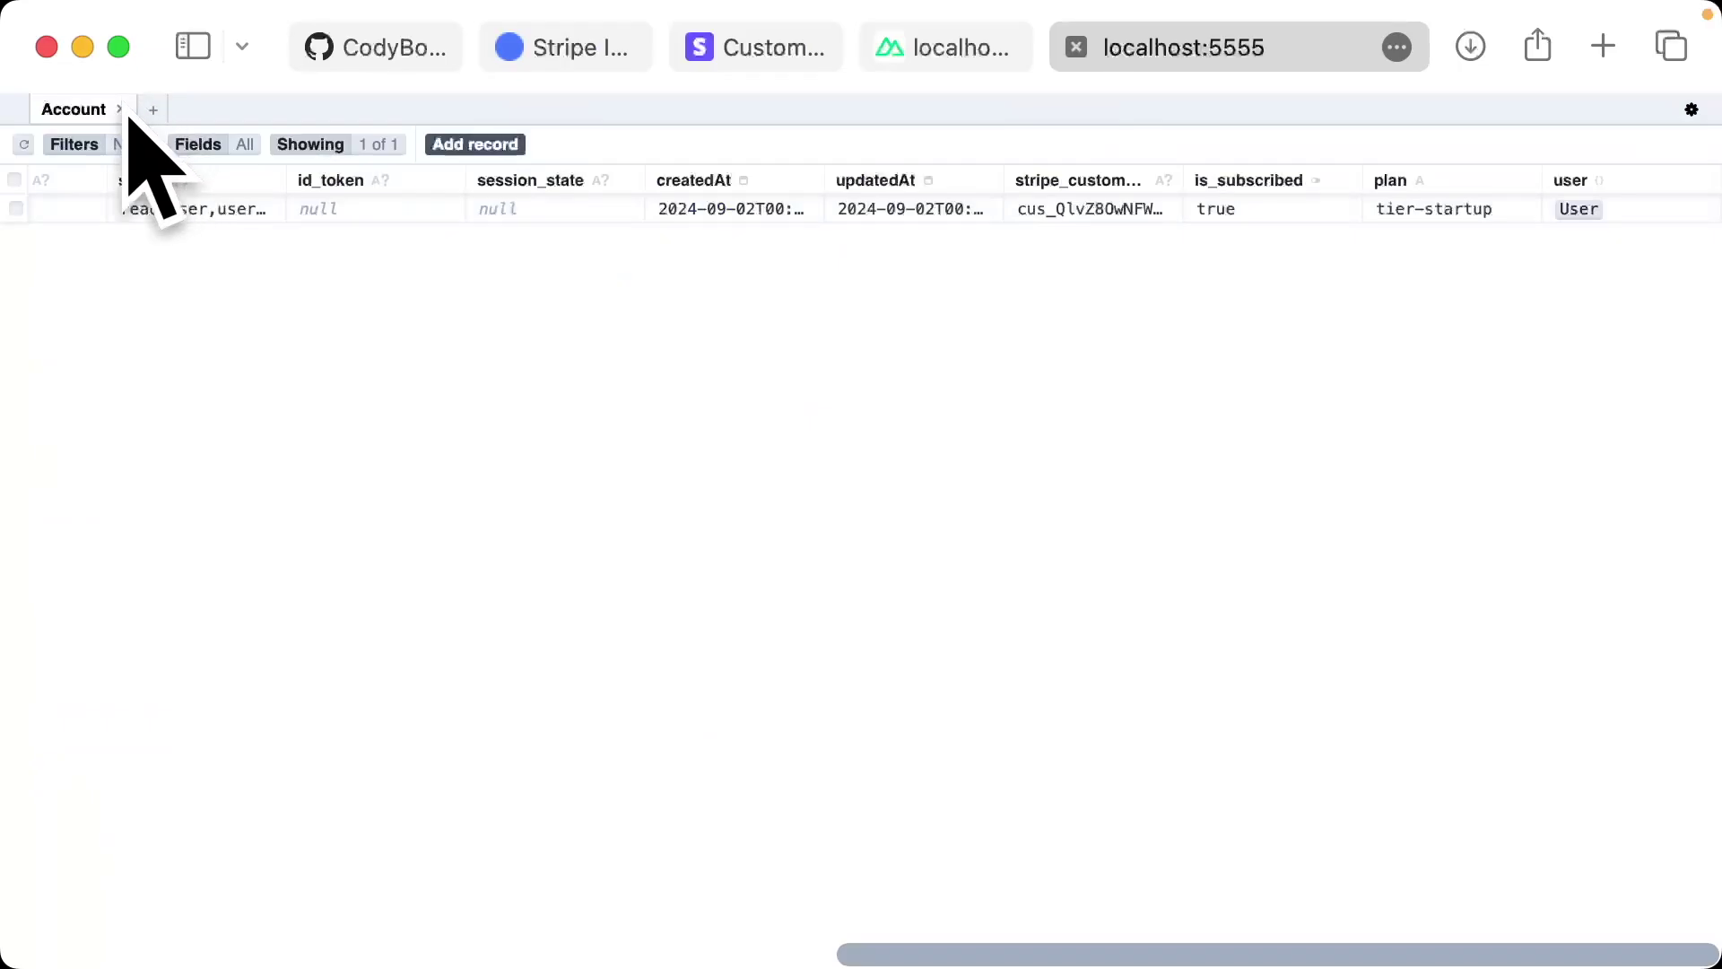
{"action": "left_click", "coordinate": [127, 112]}
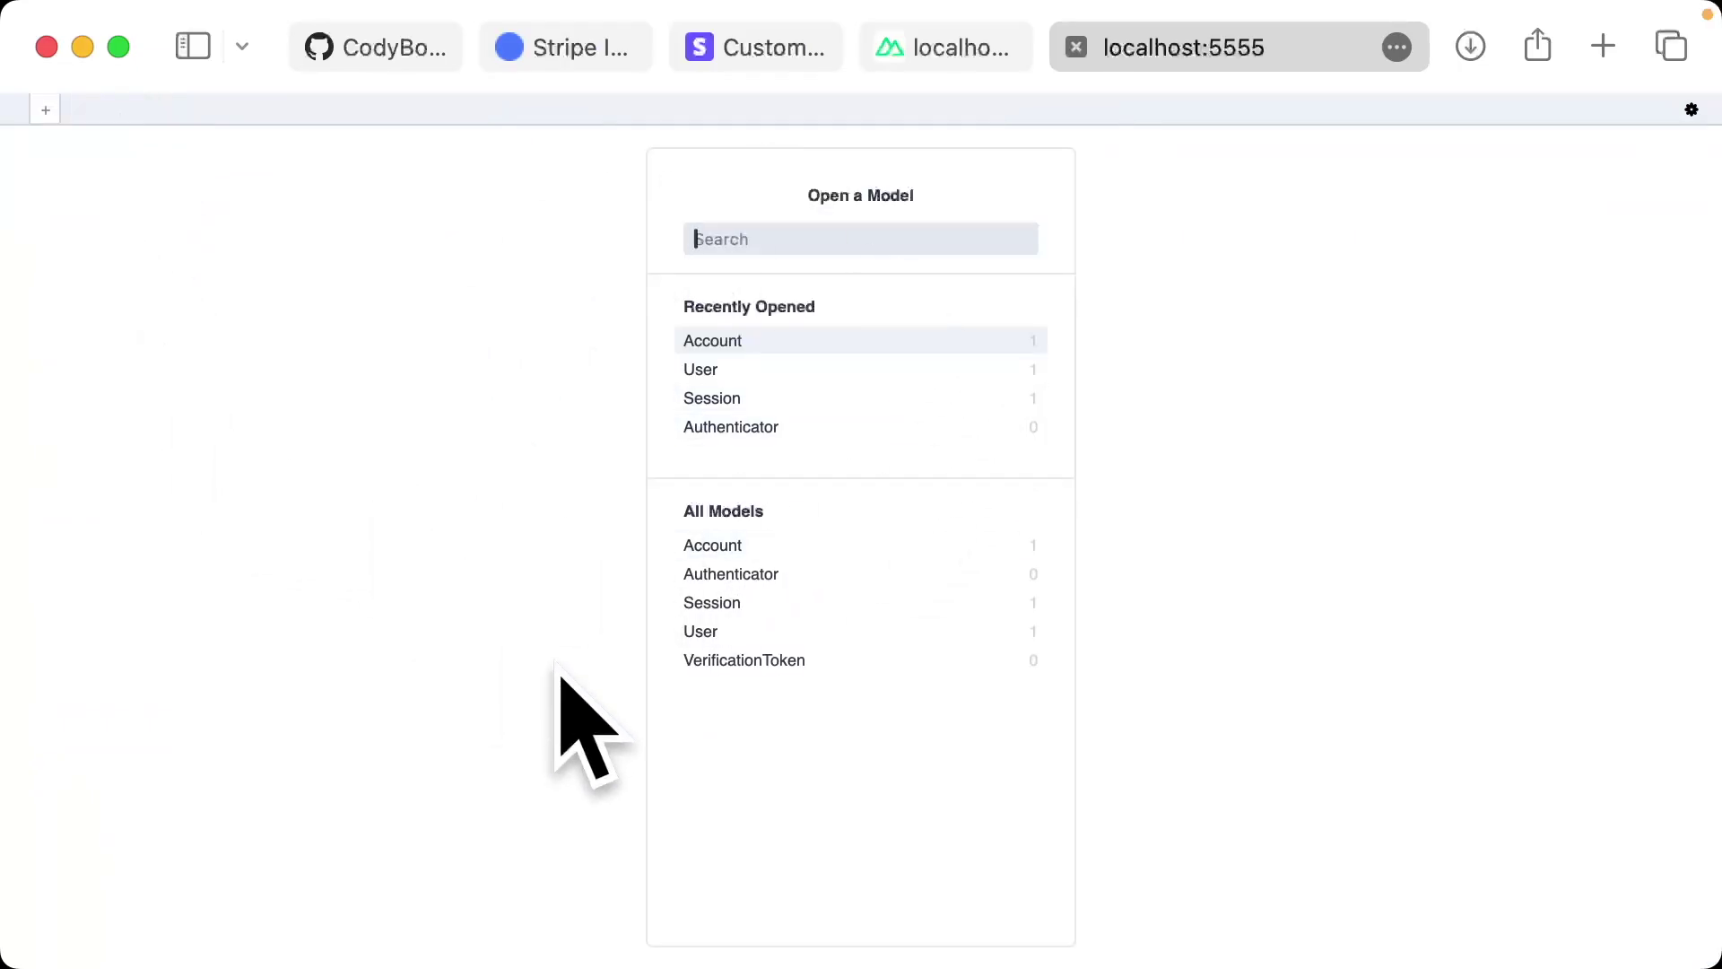
{"action": "key", "text": "ctrl+Tab"}
{"action": "key", "text": "ctrl+Tab"}
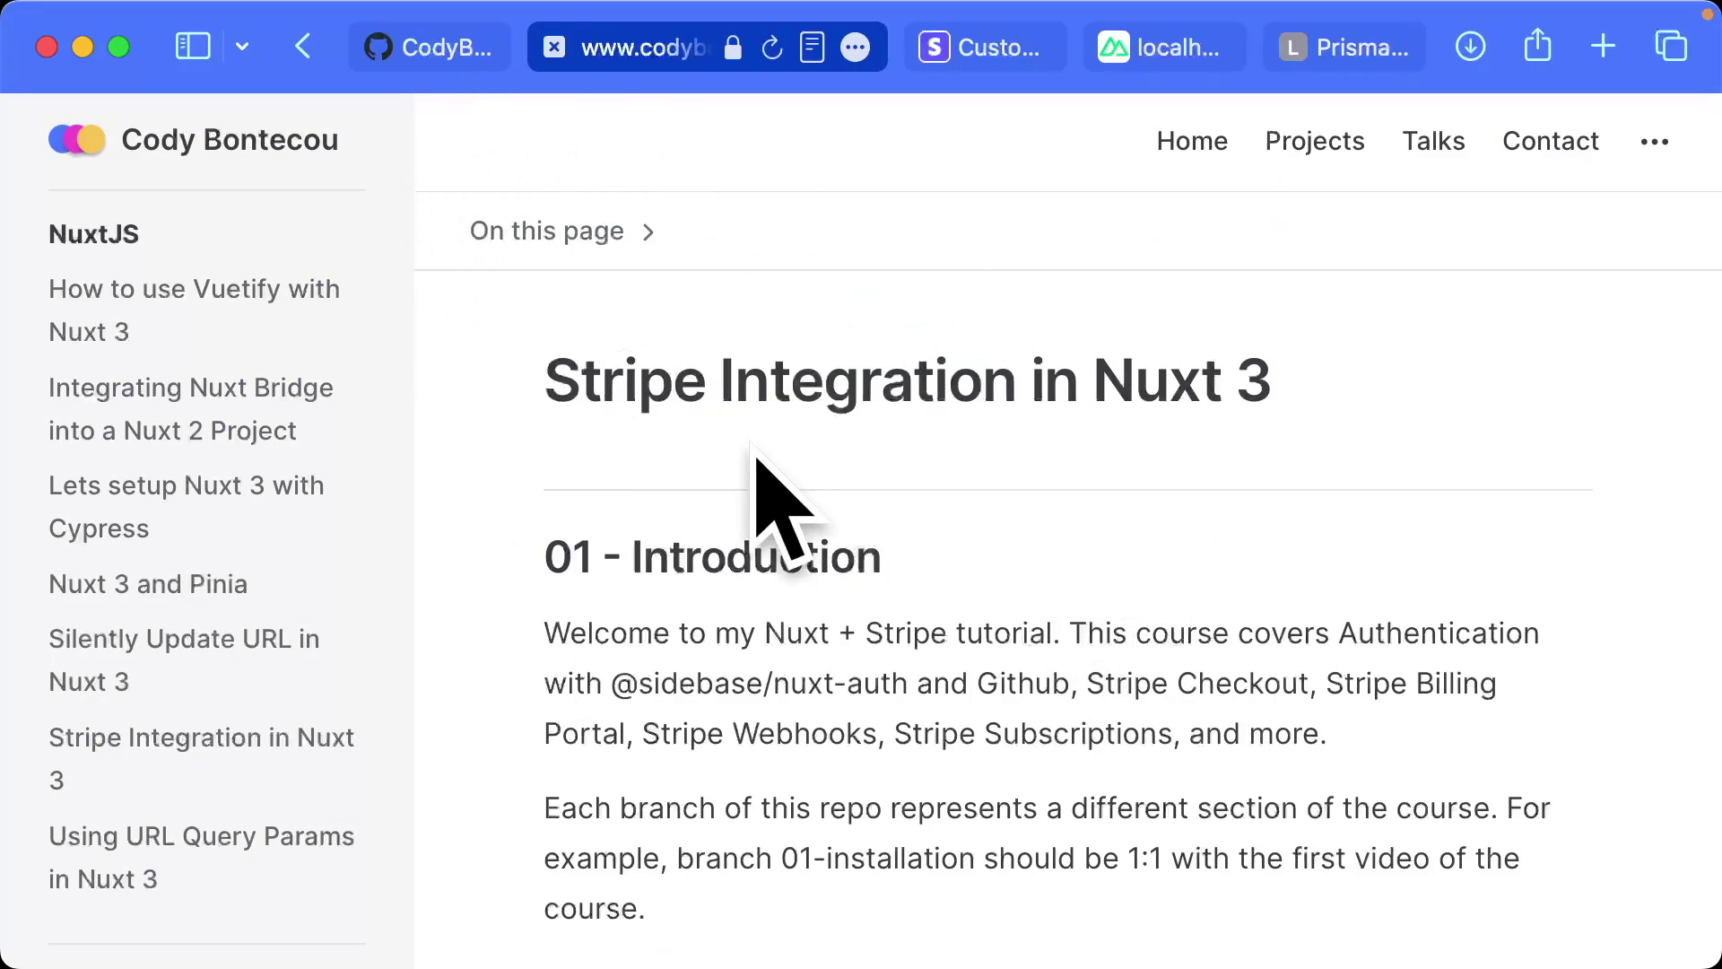
- Zoom the article out so its On this page contents list appears
{"action": "left_click_drag", "start_coordinate": [556, 364], "coordinate": [1274, 345]}
{"action": "left_click", "coordinate": [1272, 377]}
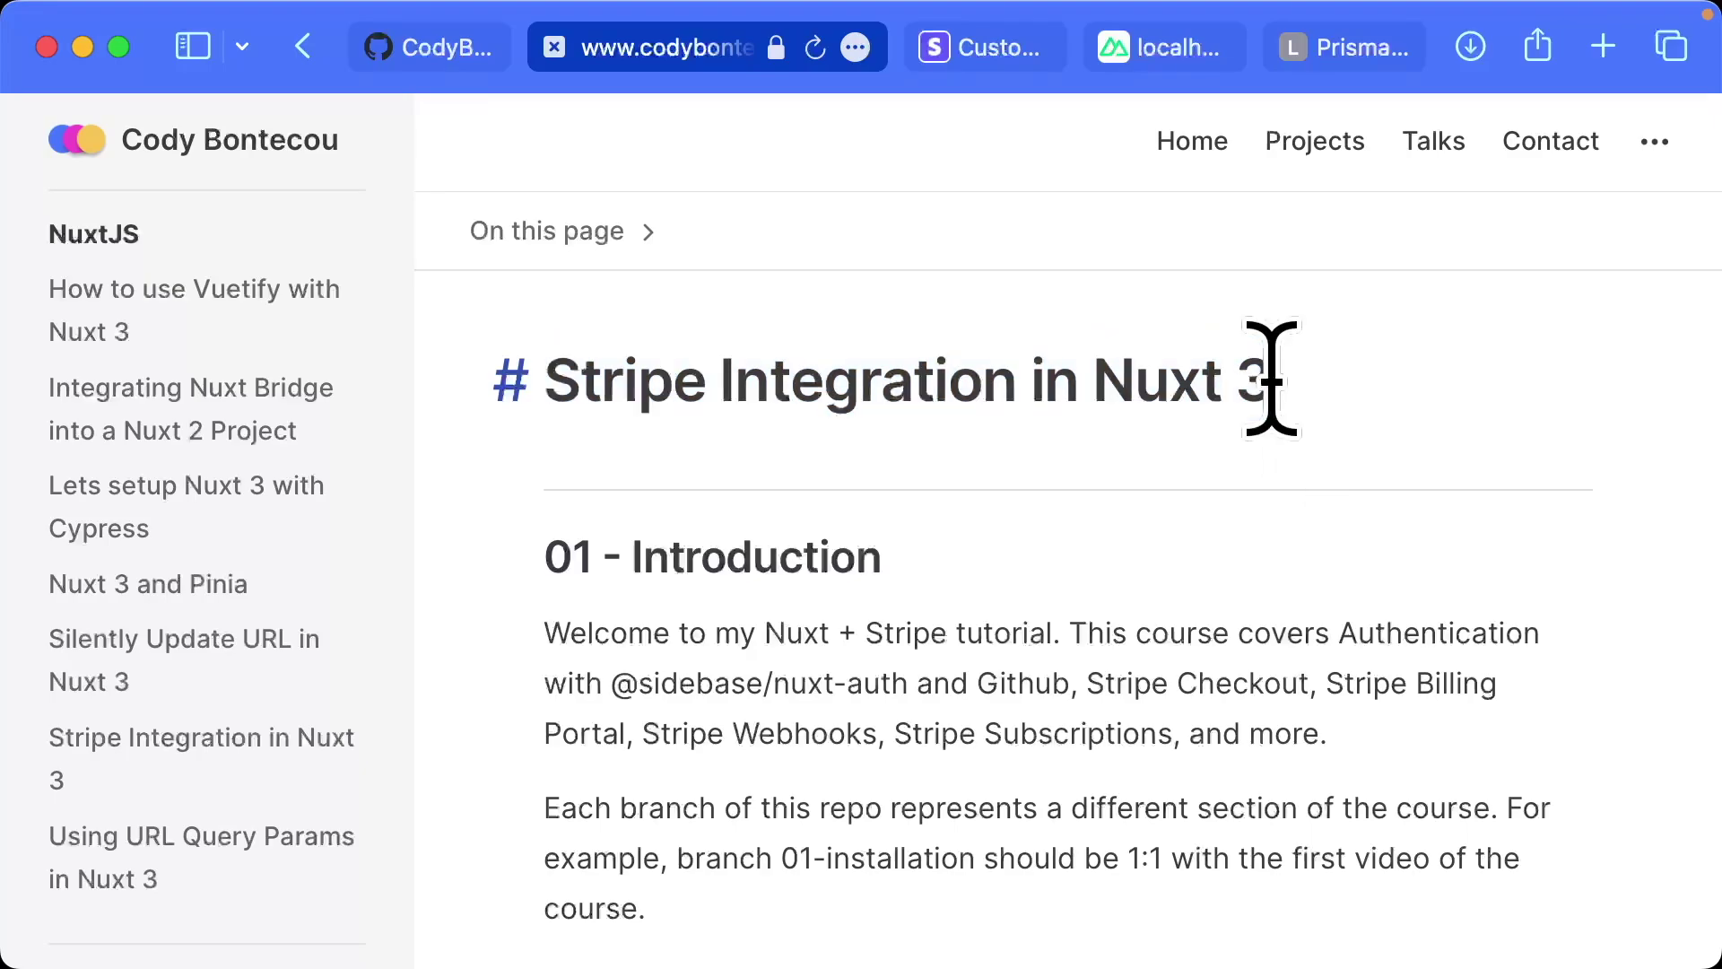
{"action": "key", "text": "super+minus"}
{"action": "scroll", "coordinate": [1458, 861], "scroll_direction": "down", "scroll_amount": 1}
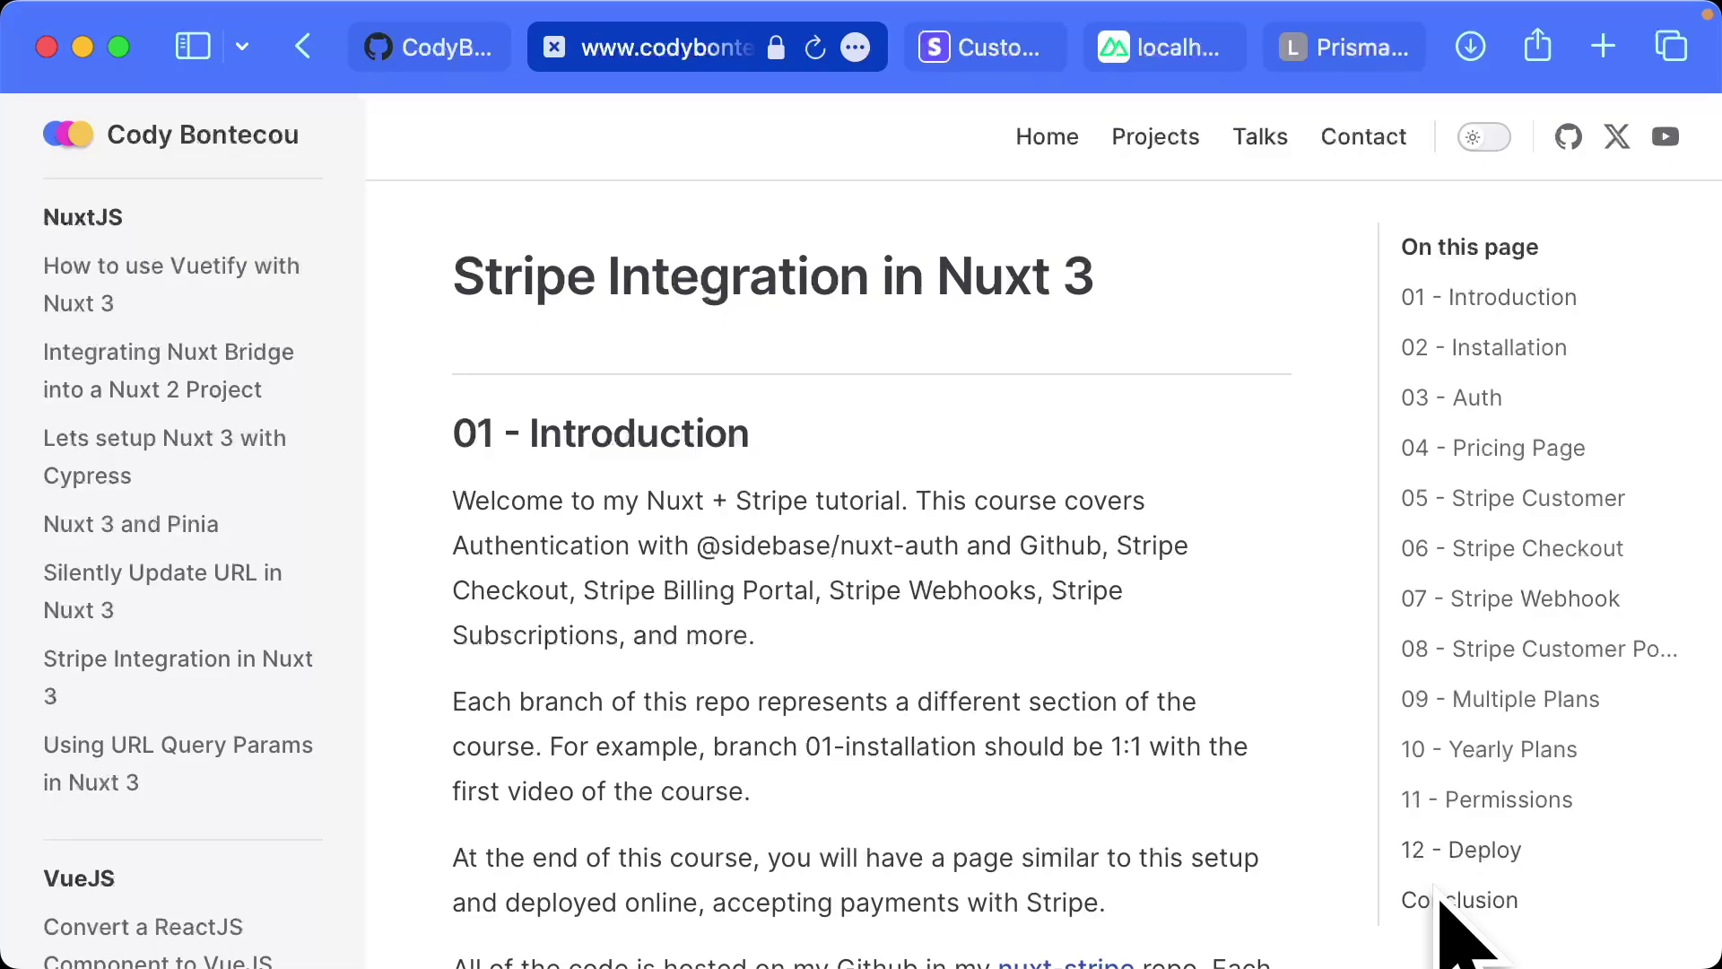
- Jump through sections 02 Installation to 05 Stripe Customer, then back to 01 Introduction
{"action": "left_click", "coordinate": [1503, 351]}
{"action": "left_click", "coordinate": [1489, 404]}
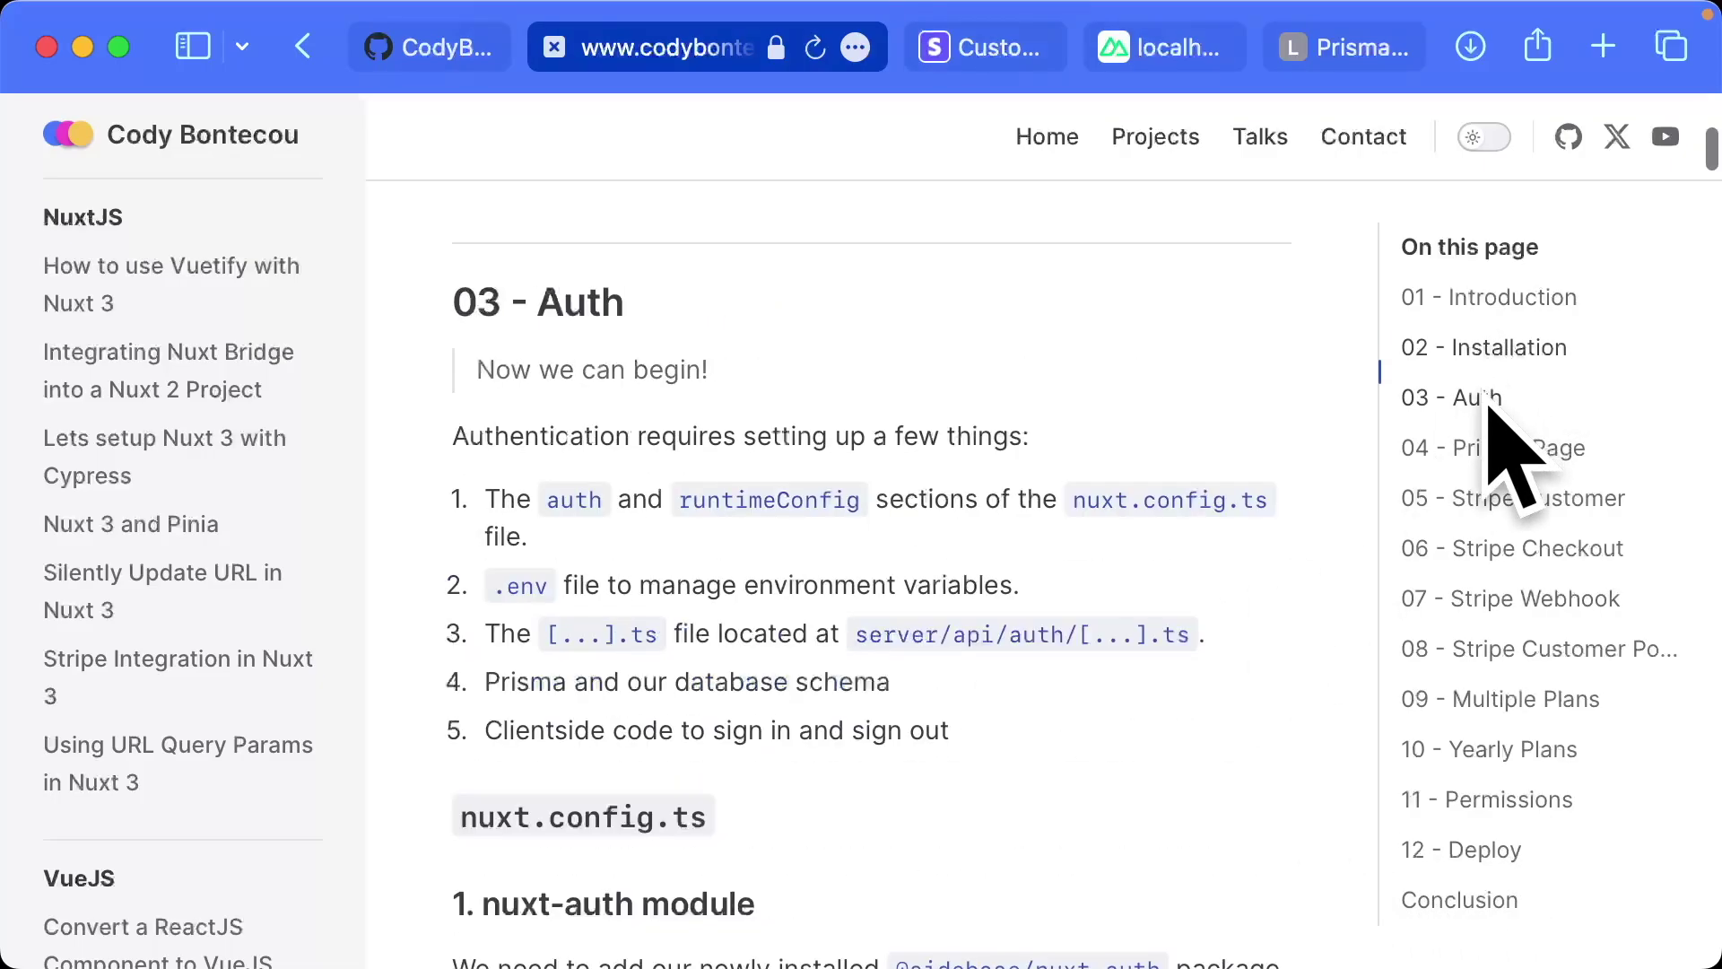
{"action": "left_click", "coordinate": [1489, 449]}
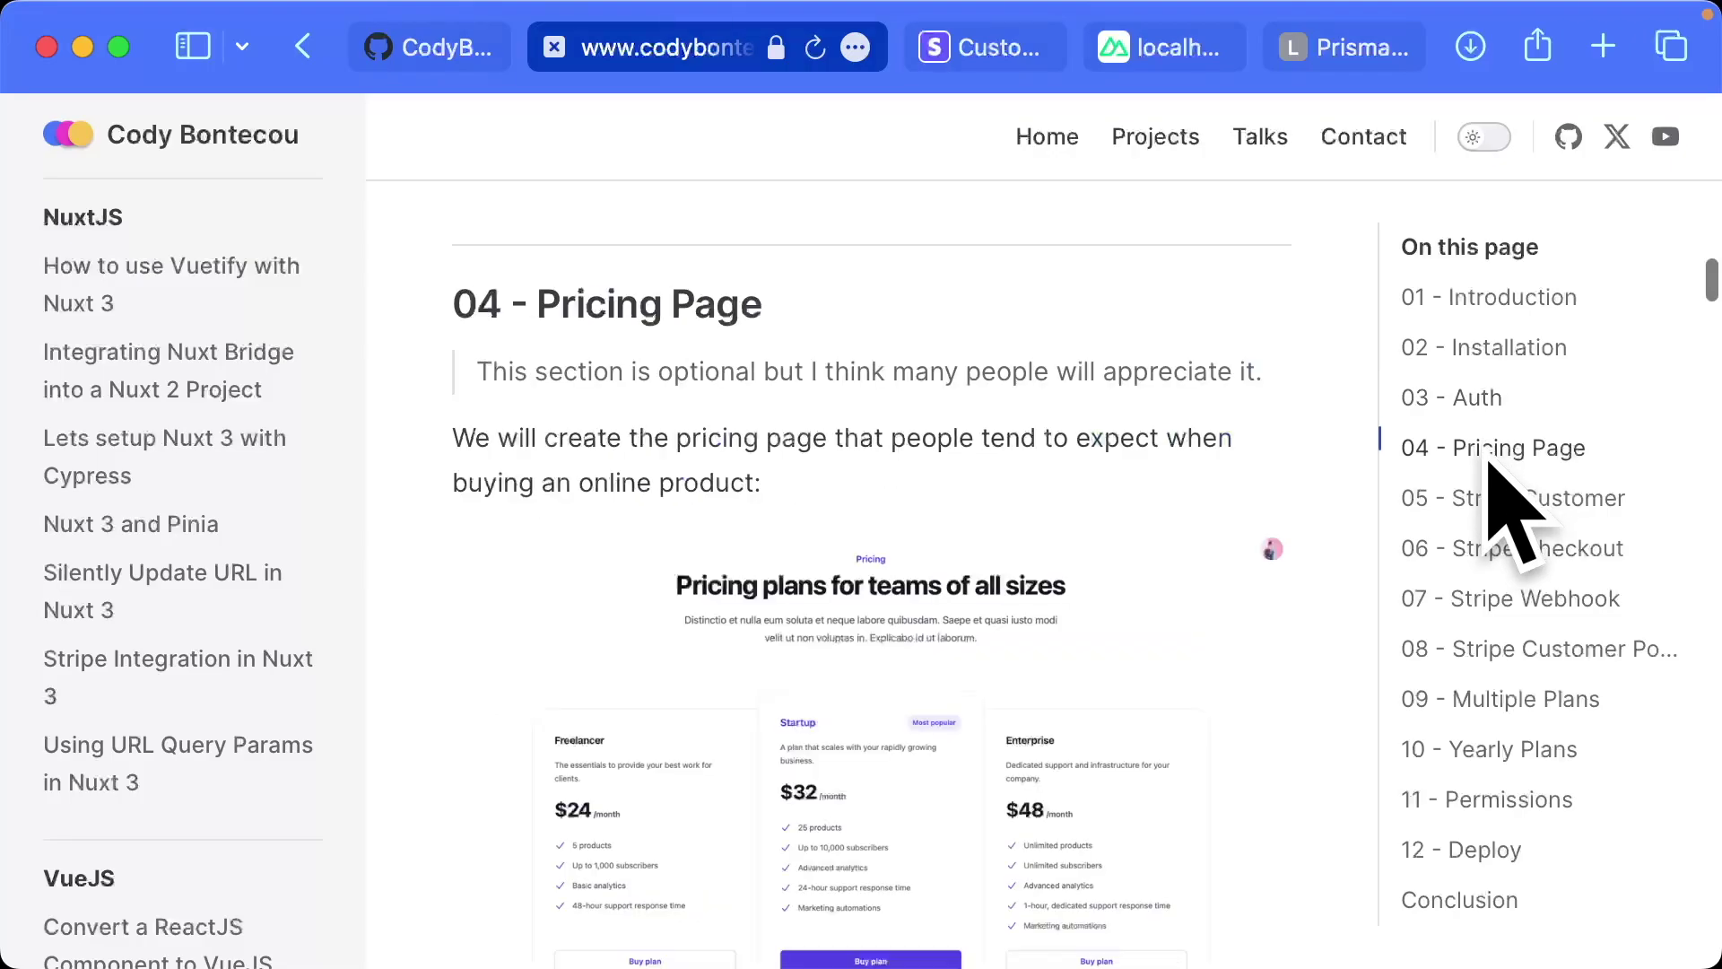
{"action": "left_click", "coordinate": [1494, 498]}
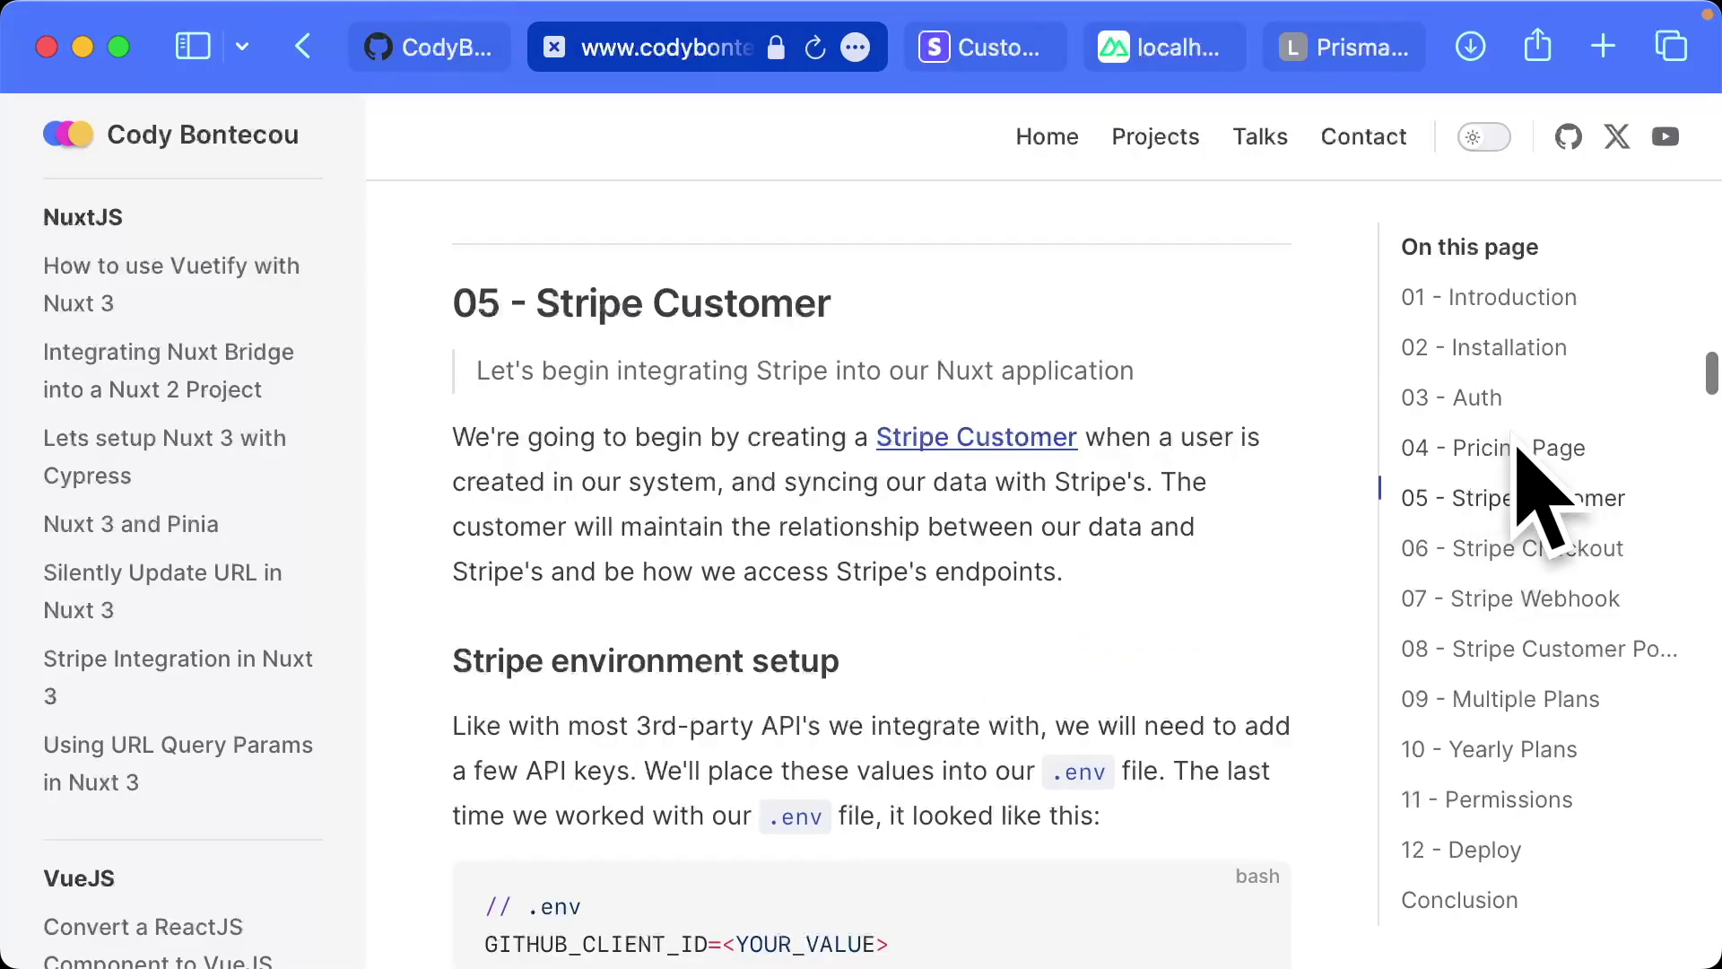
{"action": "left_click", "coordinate": [1491, 299]}
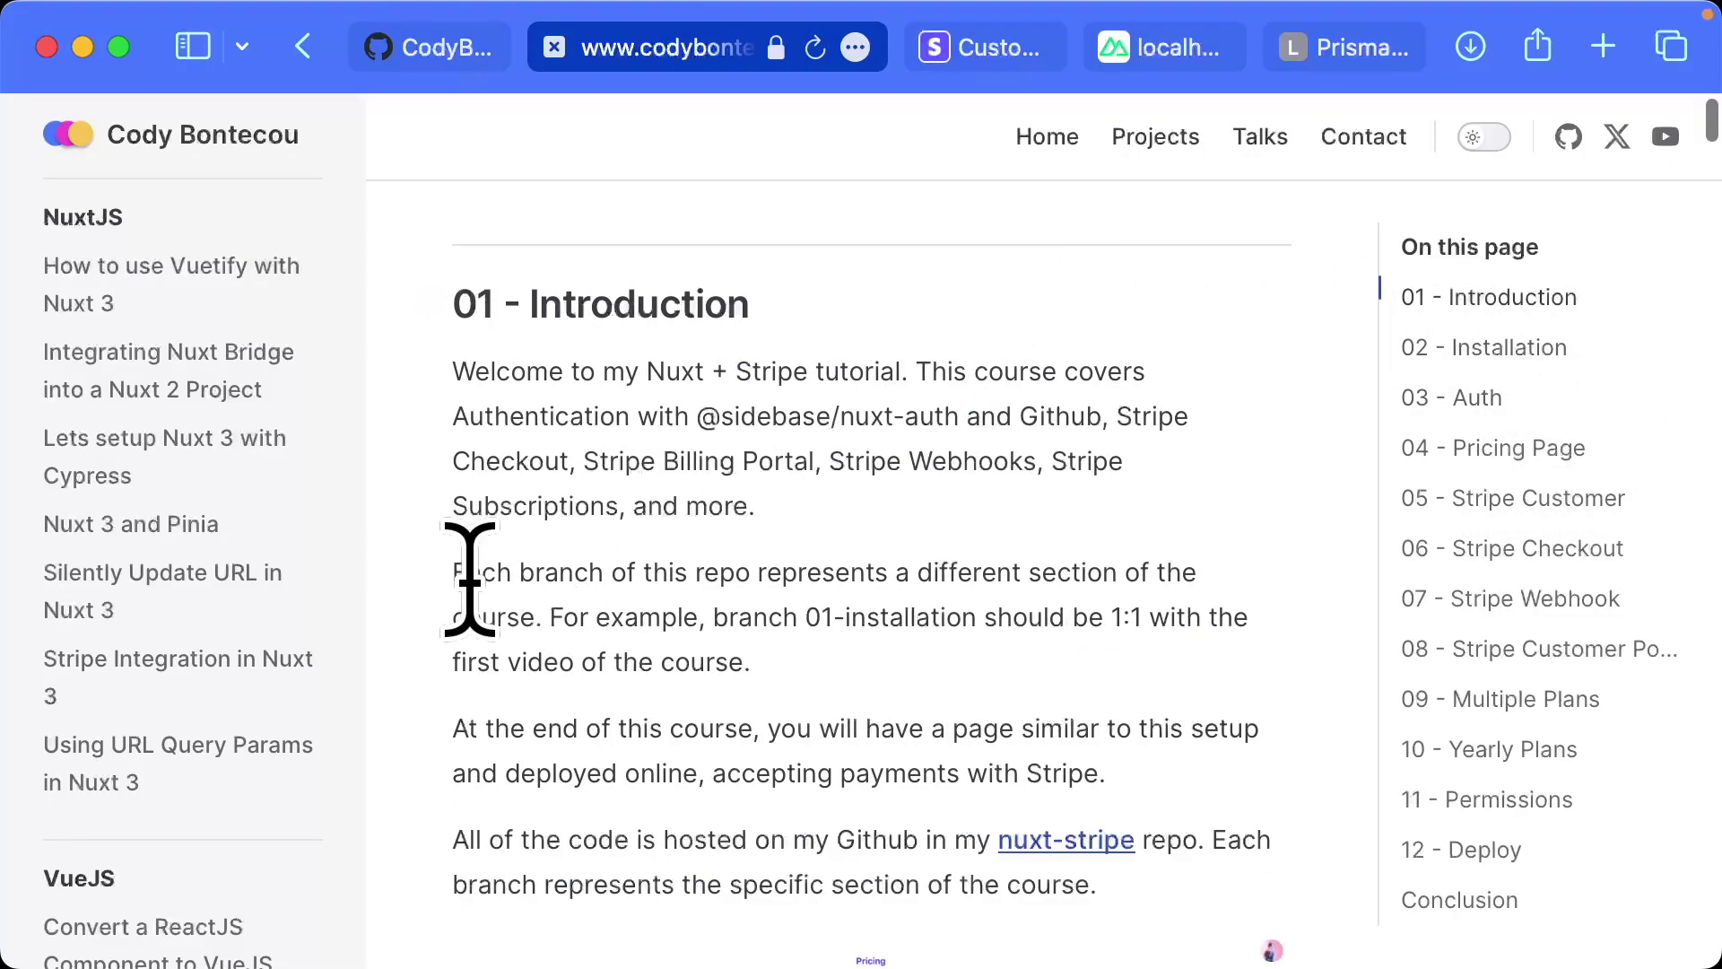
- Scroll through the Introduction section and return to the top of the article
{"action": "scroll", "coordinate": [470, 578], "scroll_direction": "down", "scroll_amount": 7}
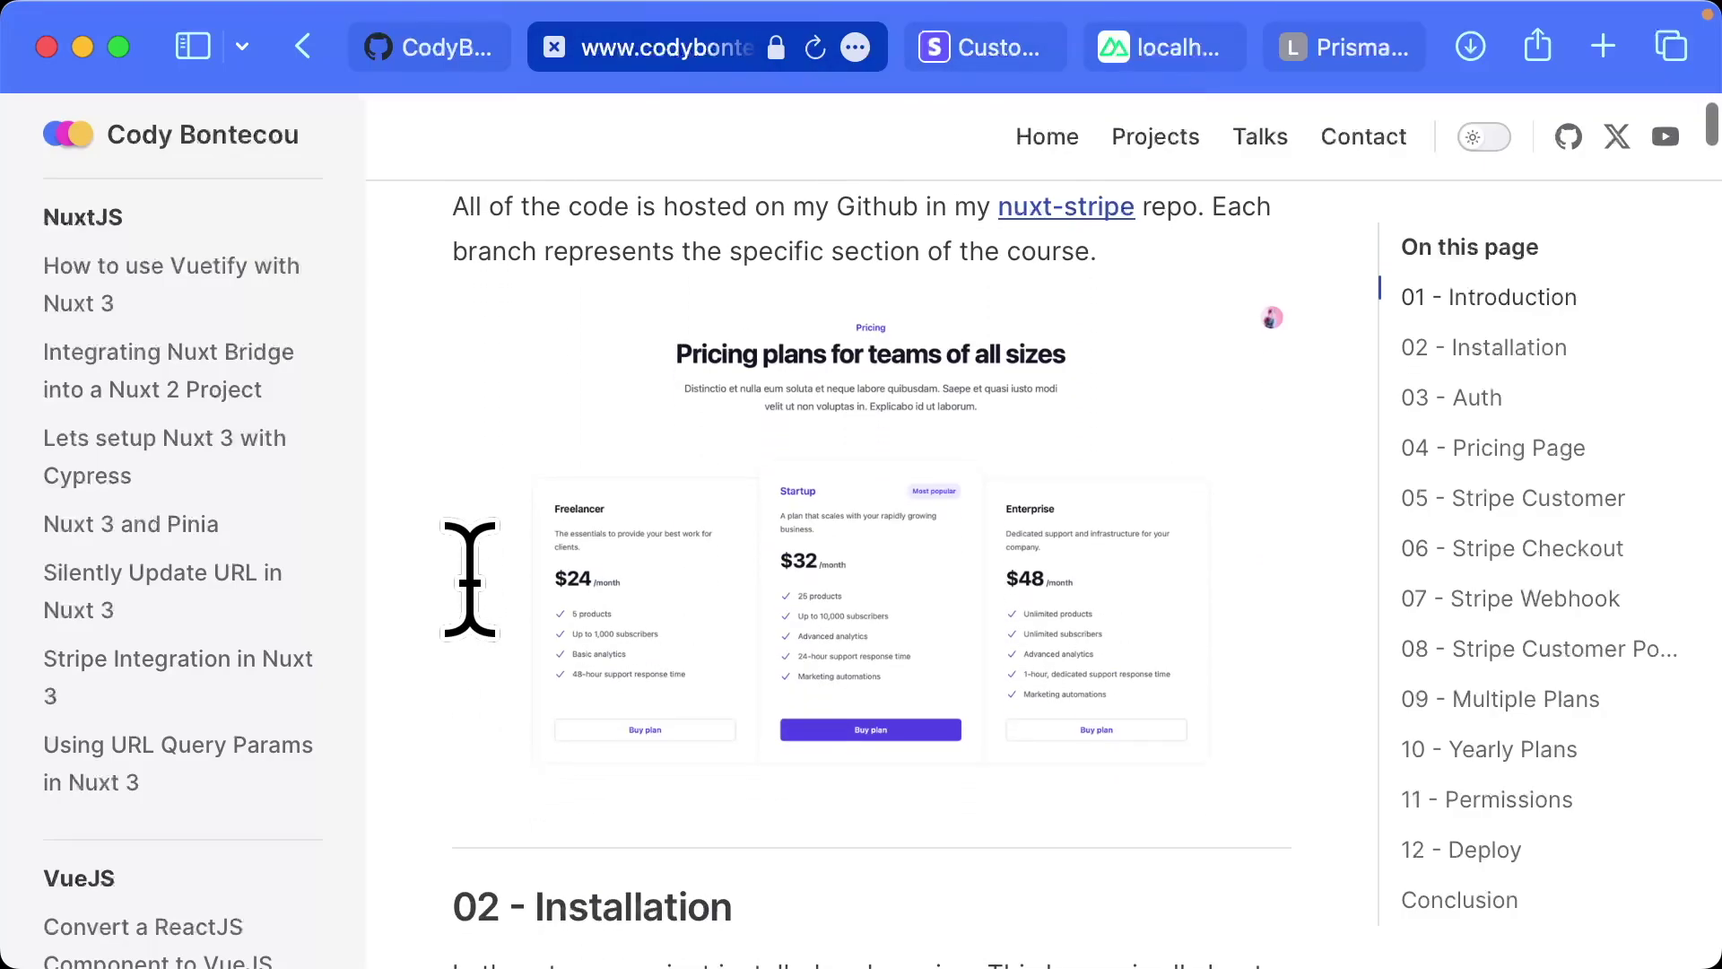
{"action": "scroll", "coordinate": [470, 578], "scroll_direction": "down", "scroll_amount": 2}
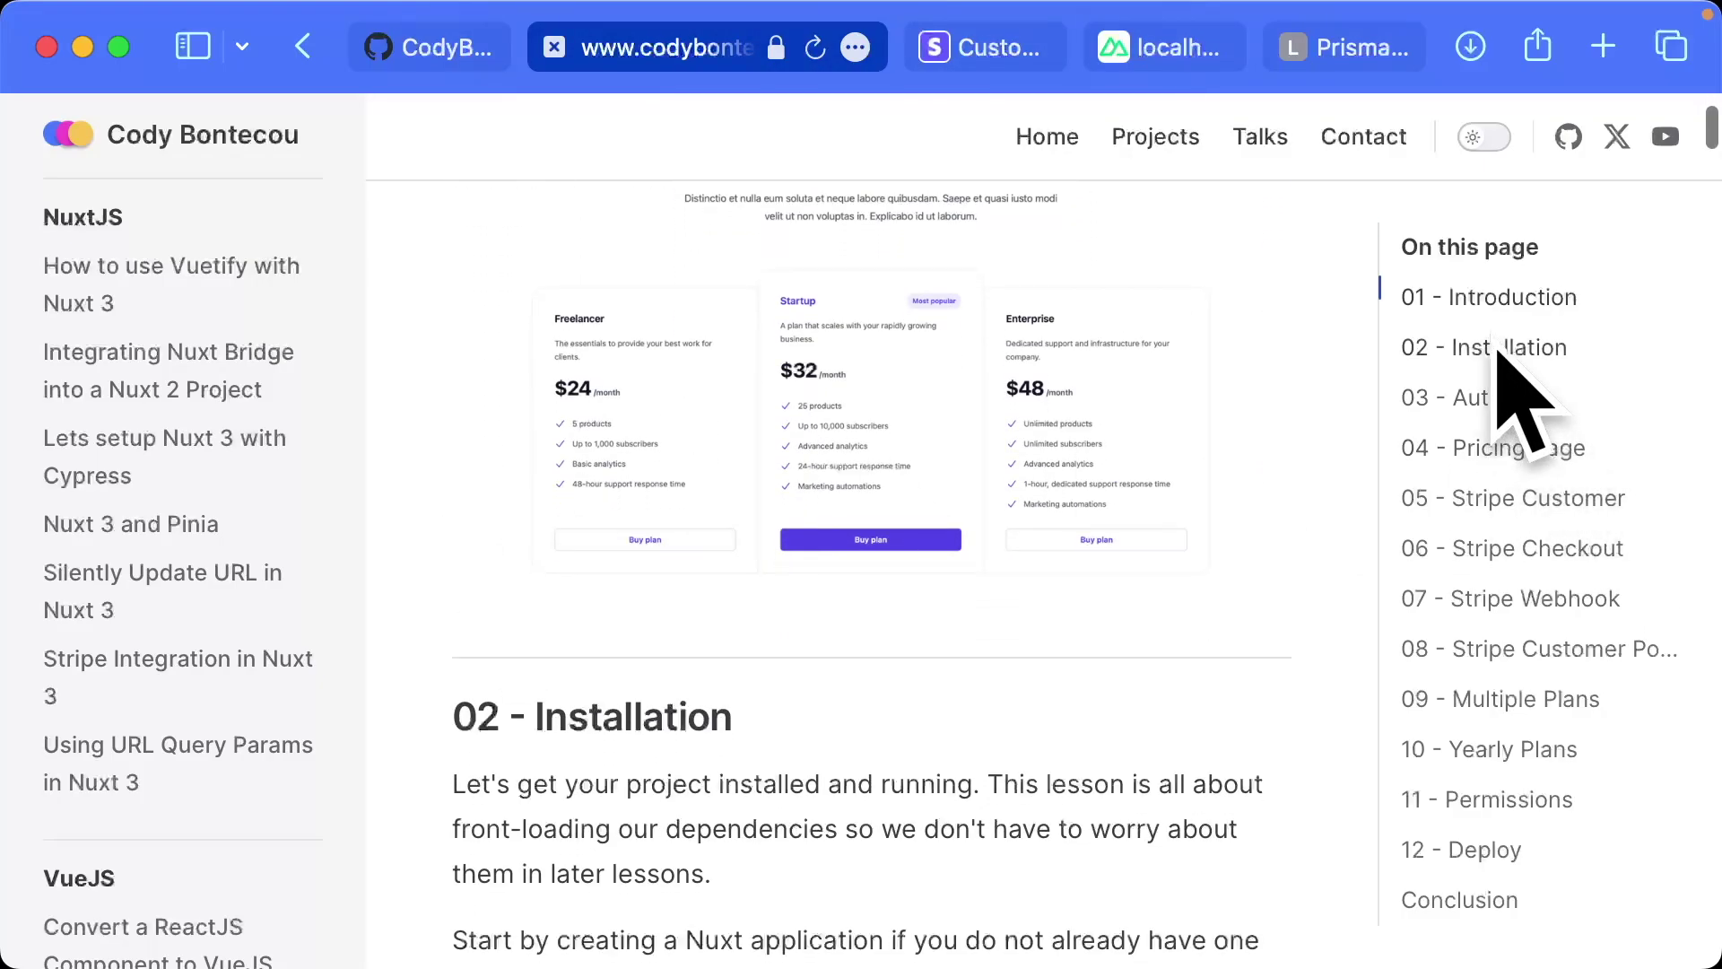
{"action": "left_click_drag", "start_coordinate": [1498, 350], "coordinate": [873, 373]}
{"action": "scroll", "coordinate": [873, 373], "scroll_direction": "up", "scroll_amount": 9}
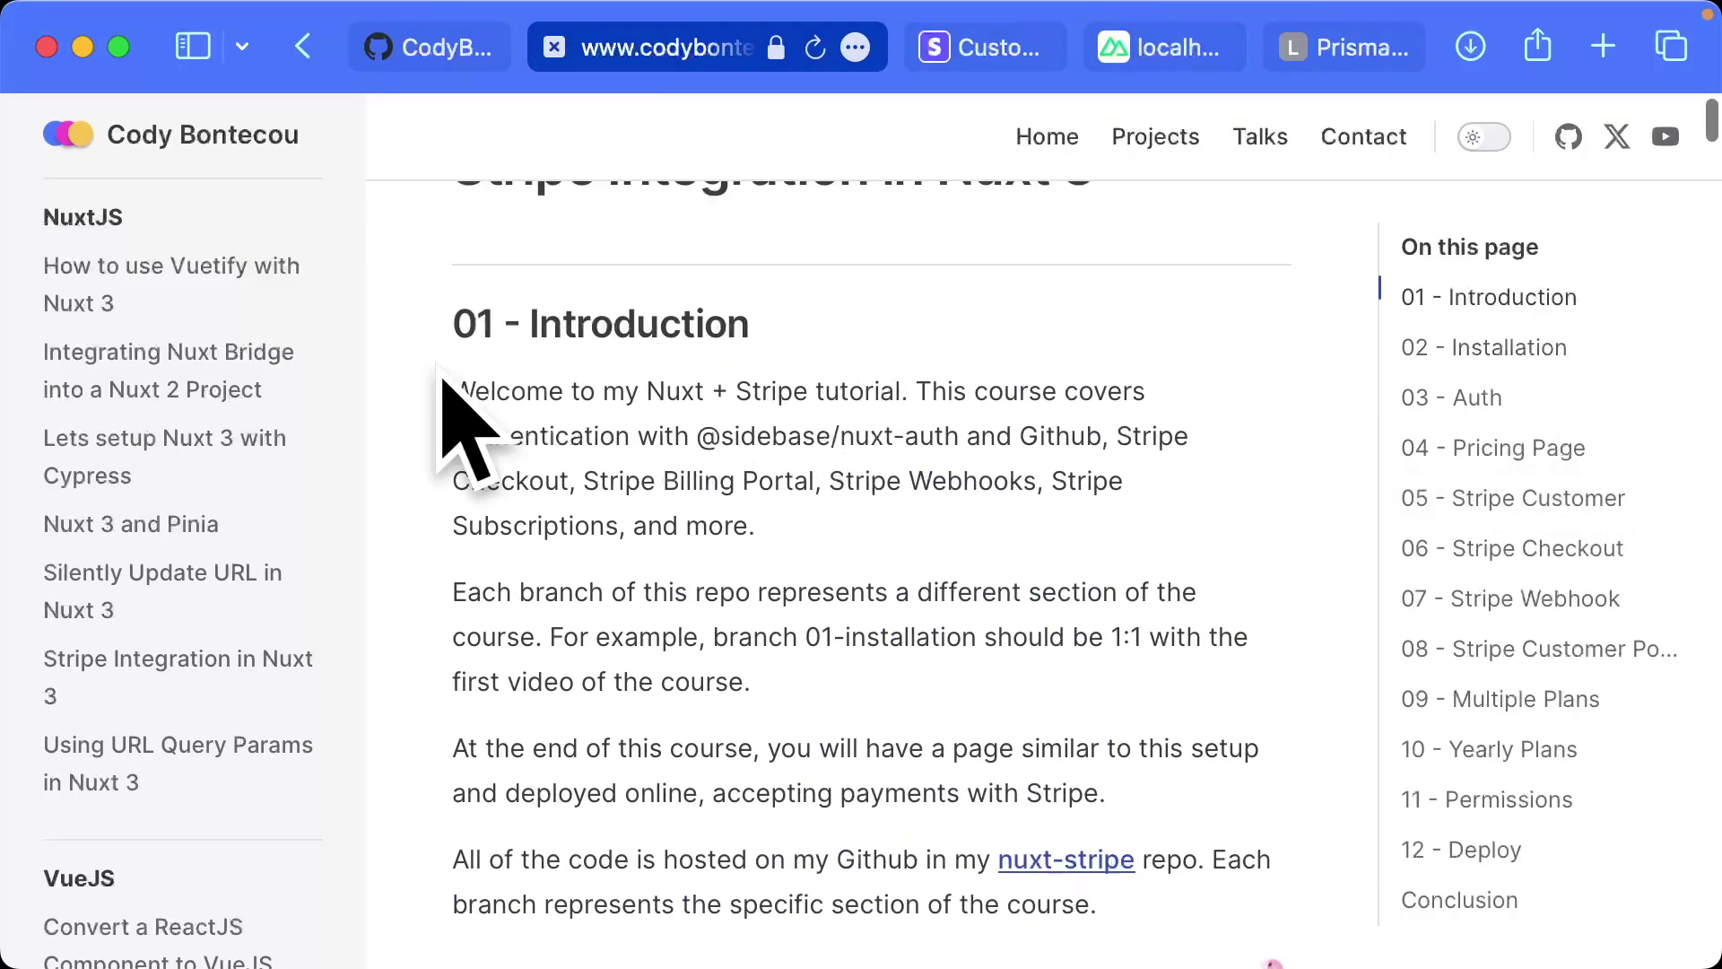
{"action": "left_click_drag", "start_coordinate": [452, 391], "coordinate": [962, 588]}
{"action": "left_click", "coordinate": [962, 570]}
{"action": "scroll", "coordinate": [957, 577], "scroll_direction": "down", "scroll_amount": 10}
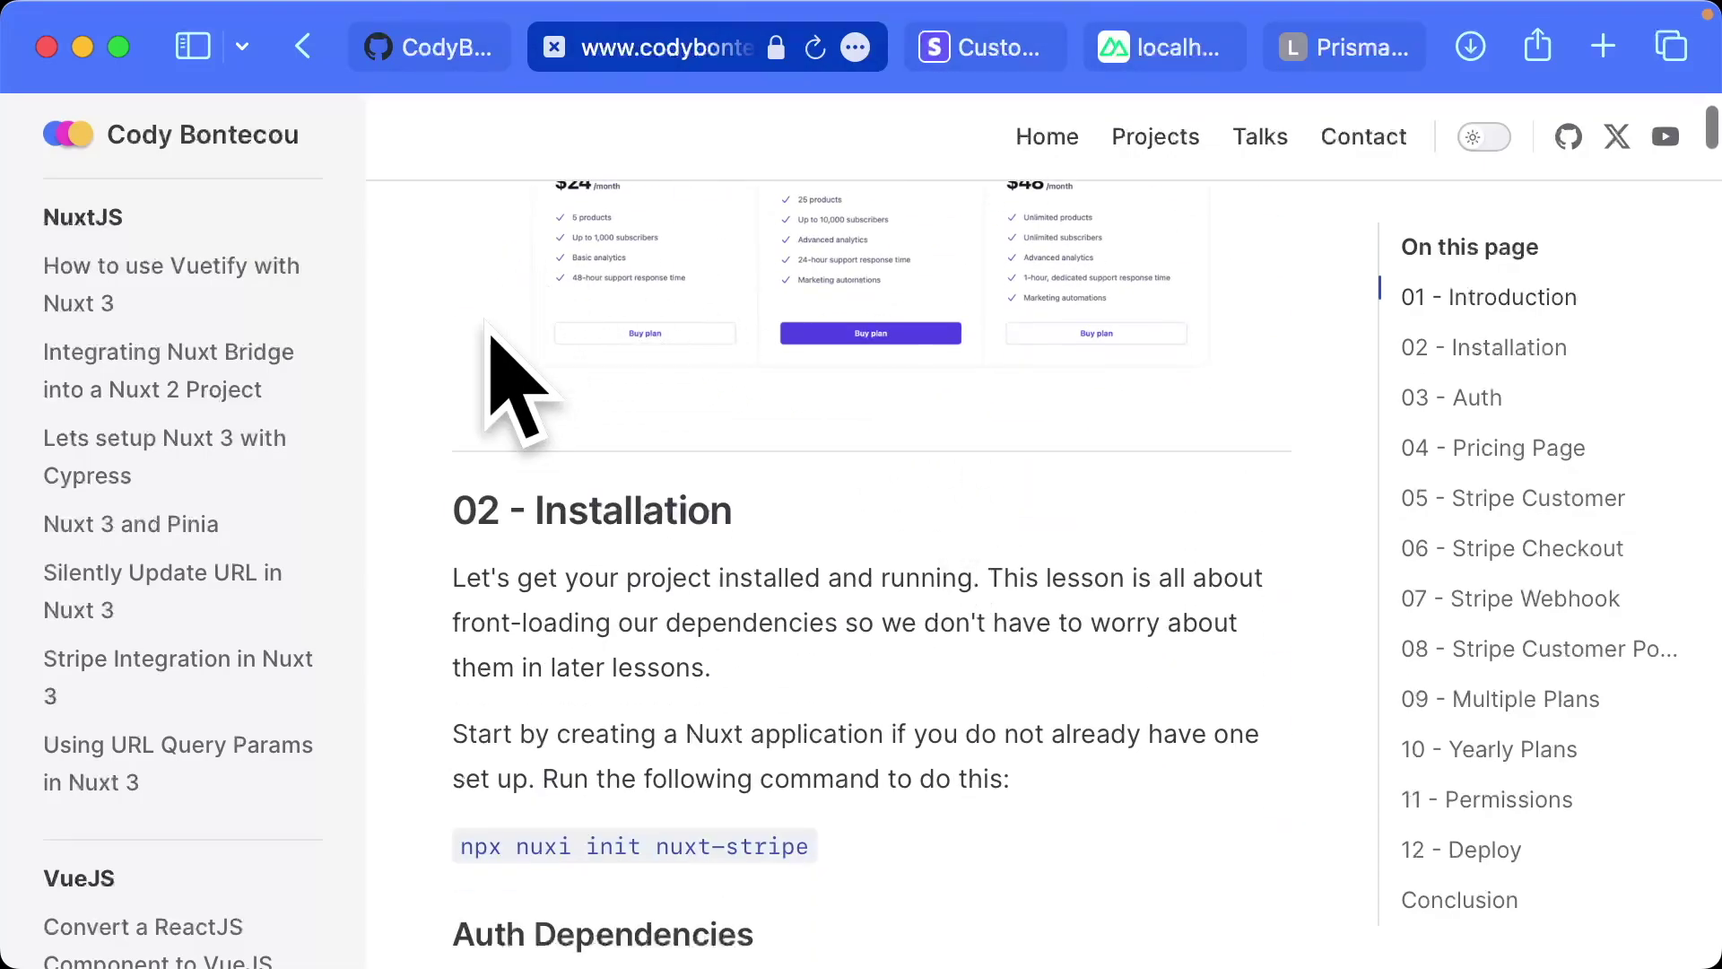
{"action": "scroll", "coordinate": [476, 448], "scroll_direction": "up", "scroll_amount": 1}
{"action": "scroll", "coordinate": [907, 565], "scroll_direction": "up", "scroll_amount": 8}
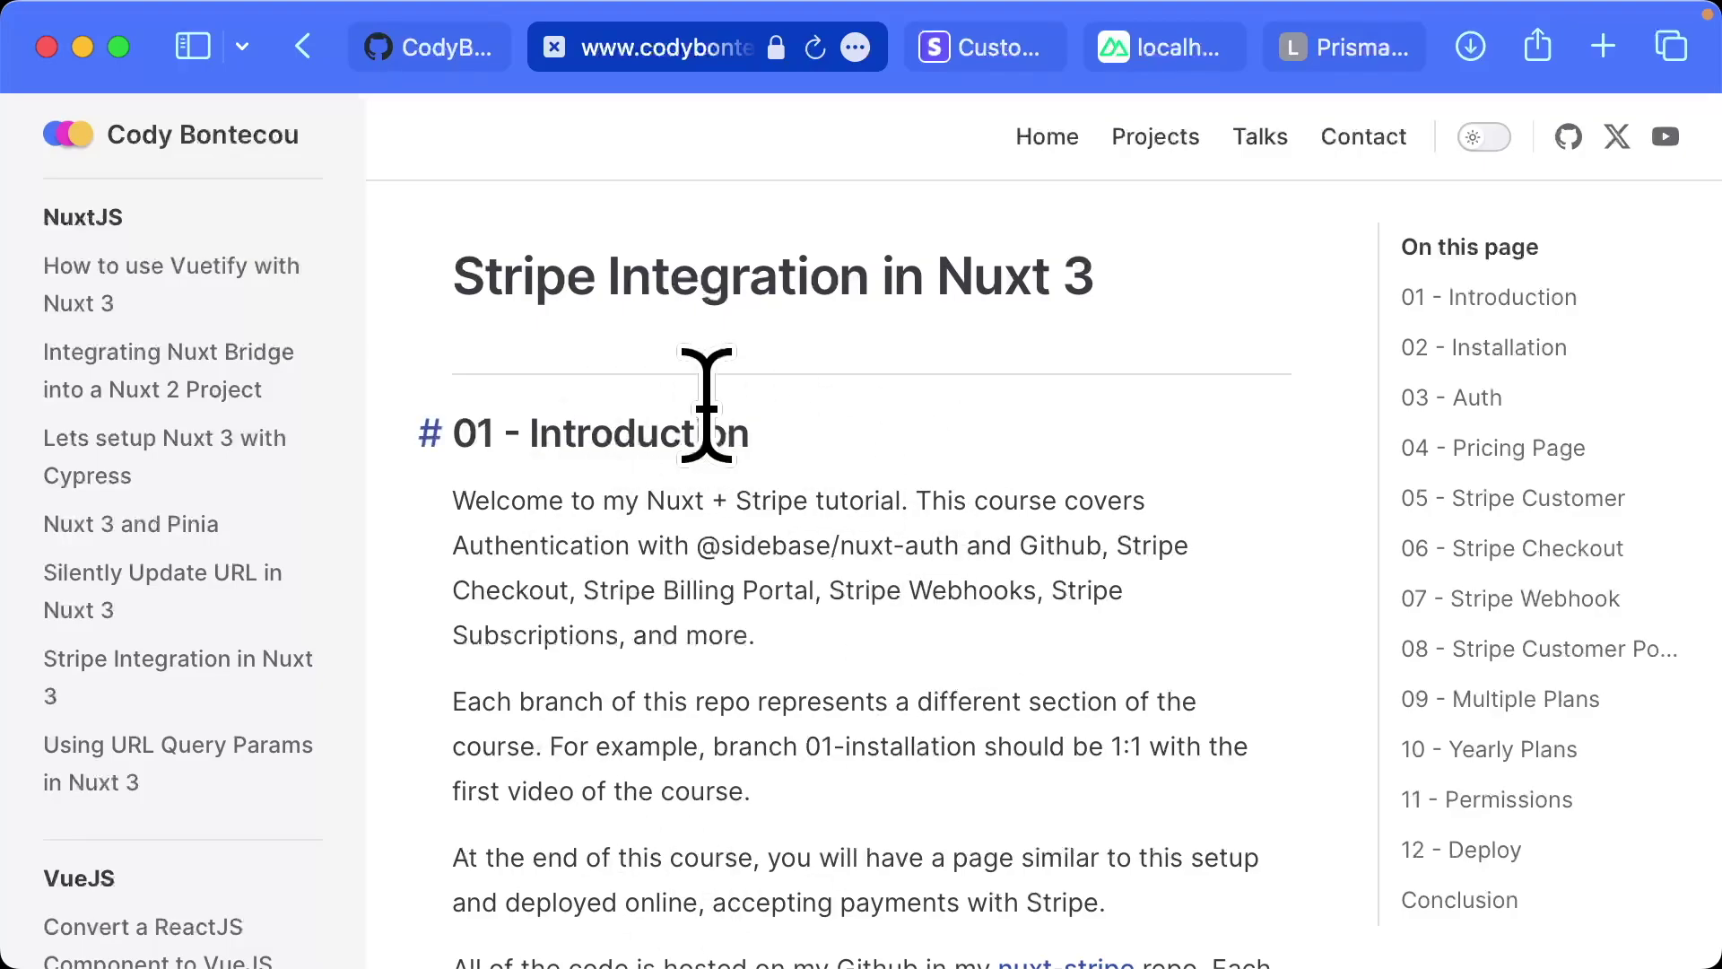
{"action": "left_click", "coordinate": [722, 511]}
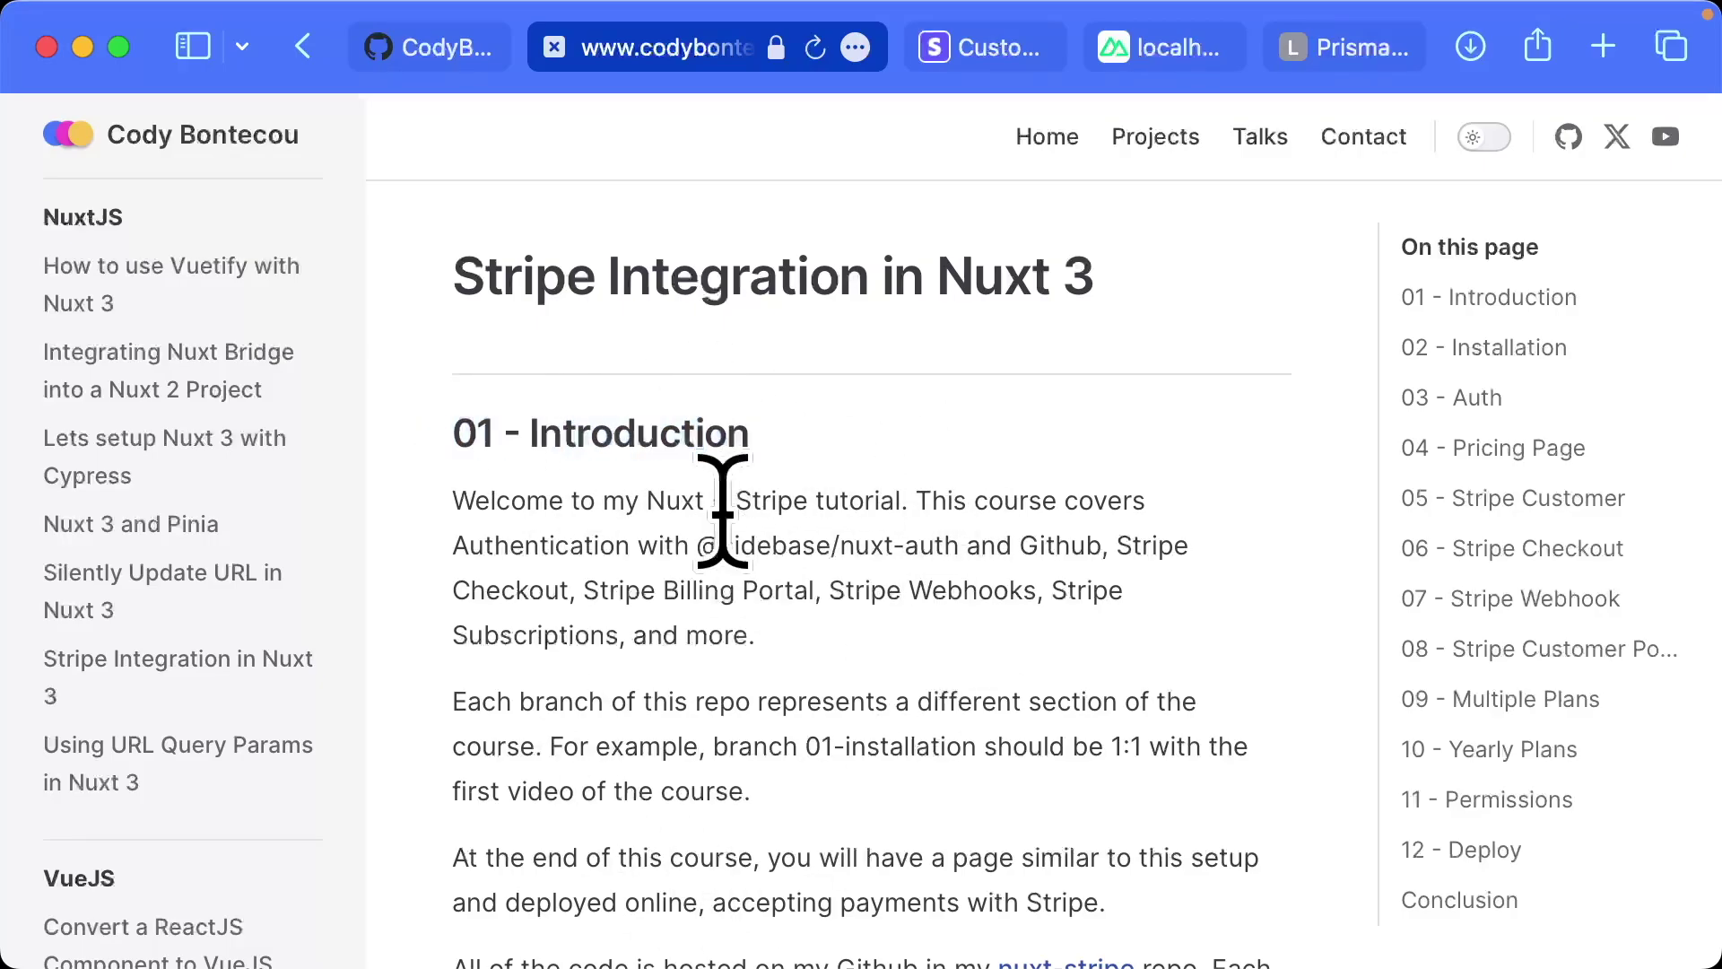
{"action": "key", "text": "ctrl+shift+Tab"}
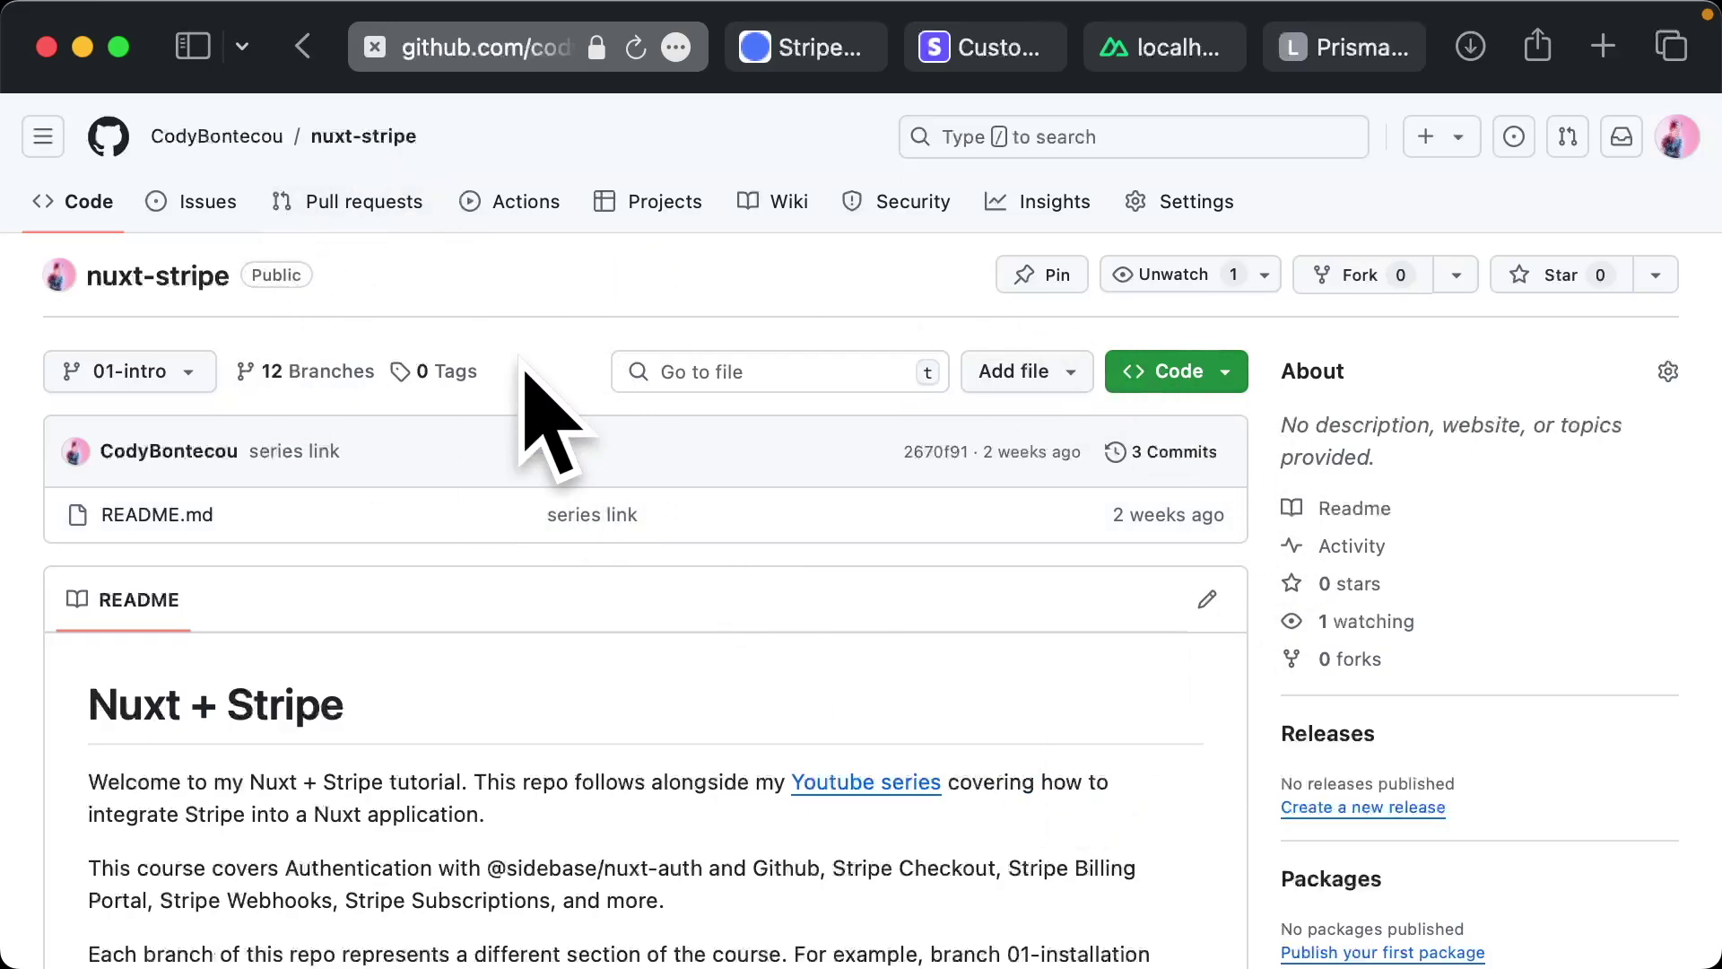
- Browse the repository's branch list from 01-intro to 12-deploy, then close it
{"action": "left_click", "coordinate": [133, 377]}
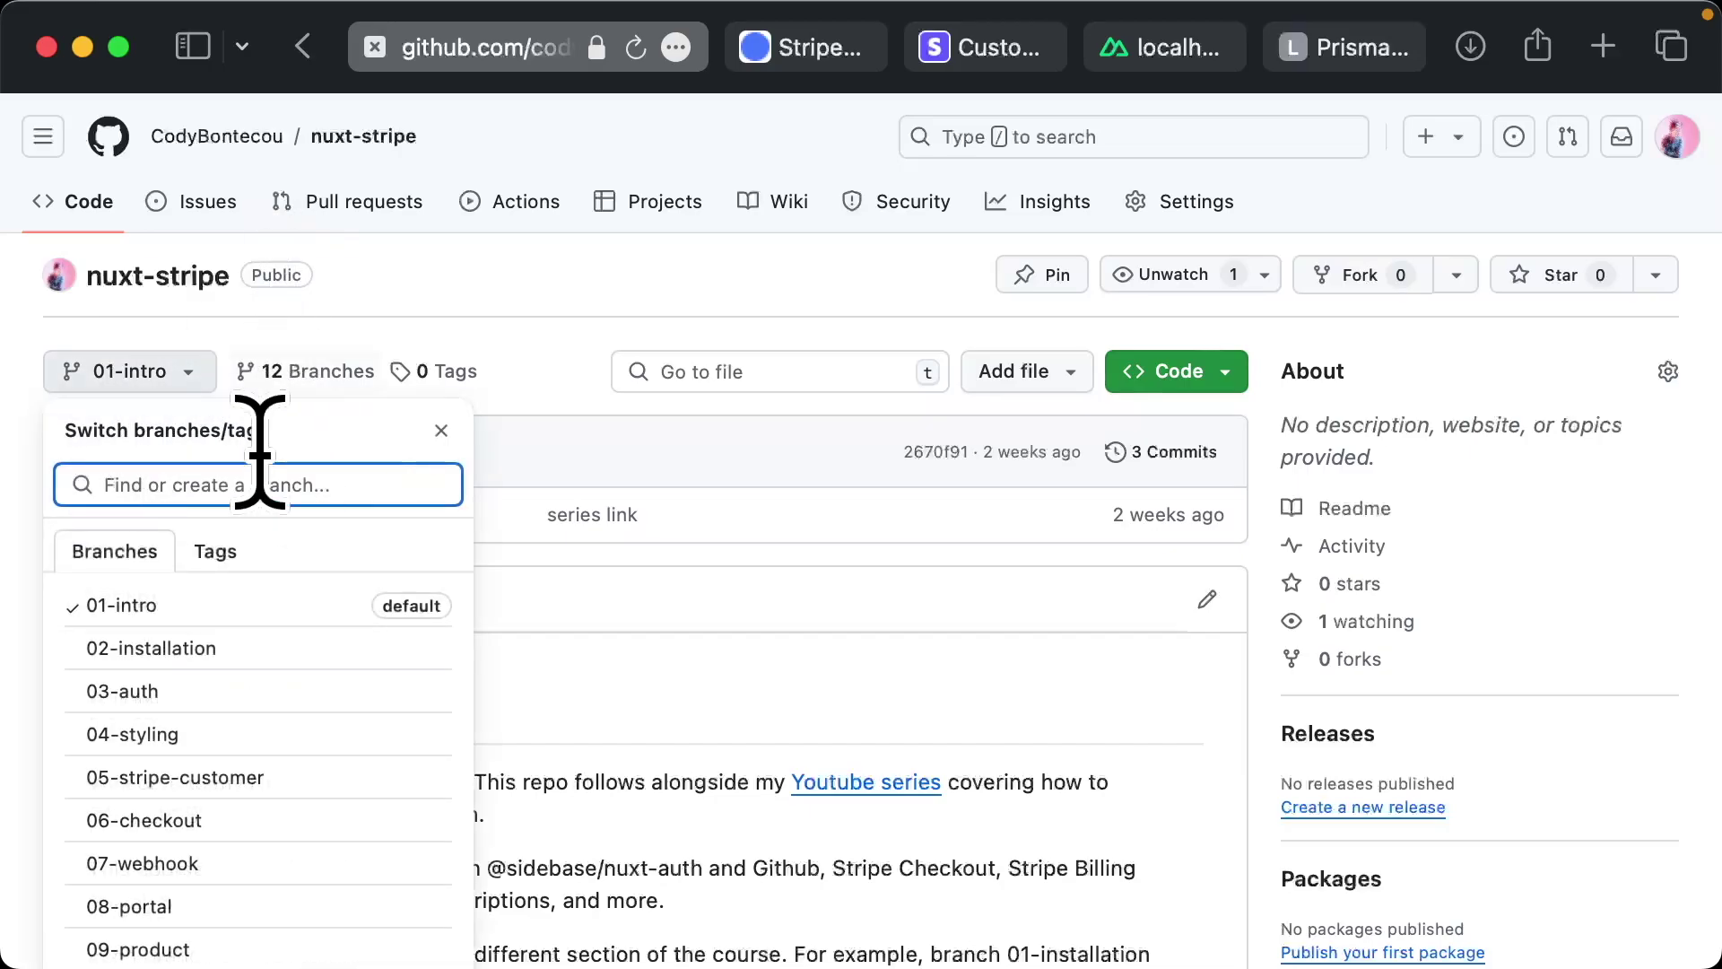
{"action": "scroll", "coordinate": [260, 578], "scroll_direction": "down", "scroll_amount": 3}
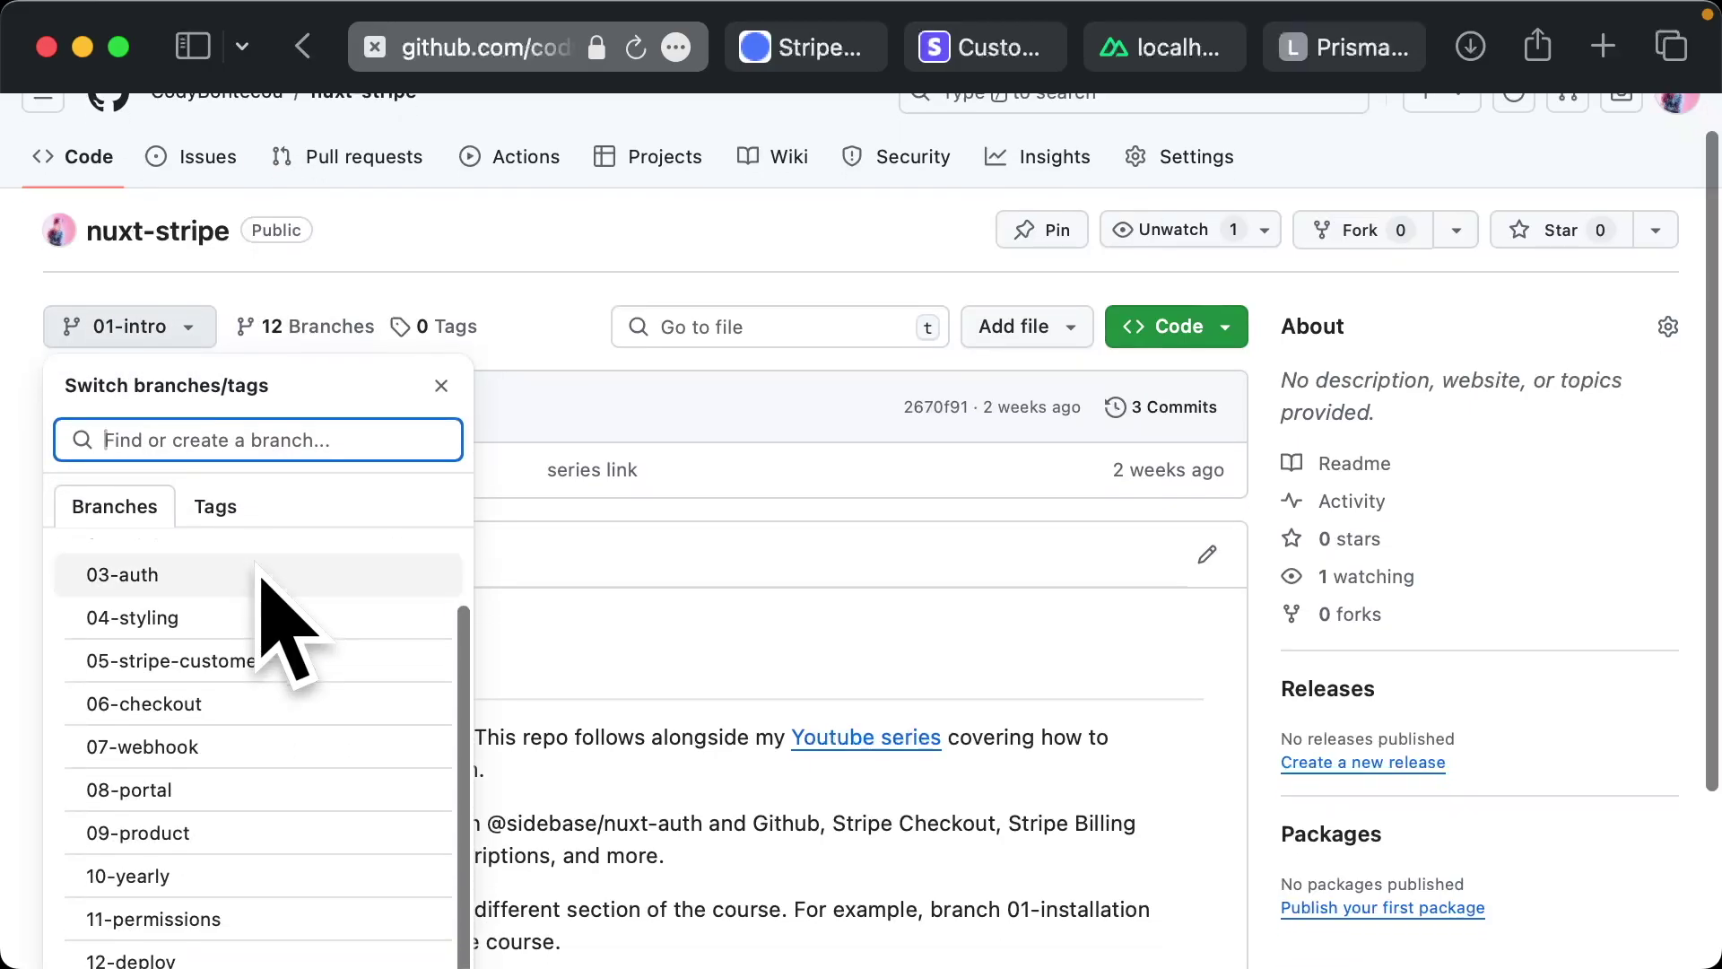
{"action": "scroll", "coordinate": [260, 579], "scroll_direction": "up", "scroll_amount": 2}
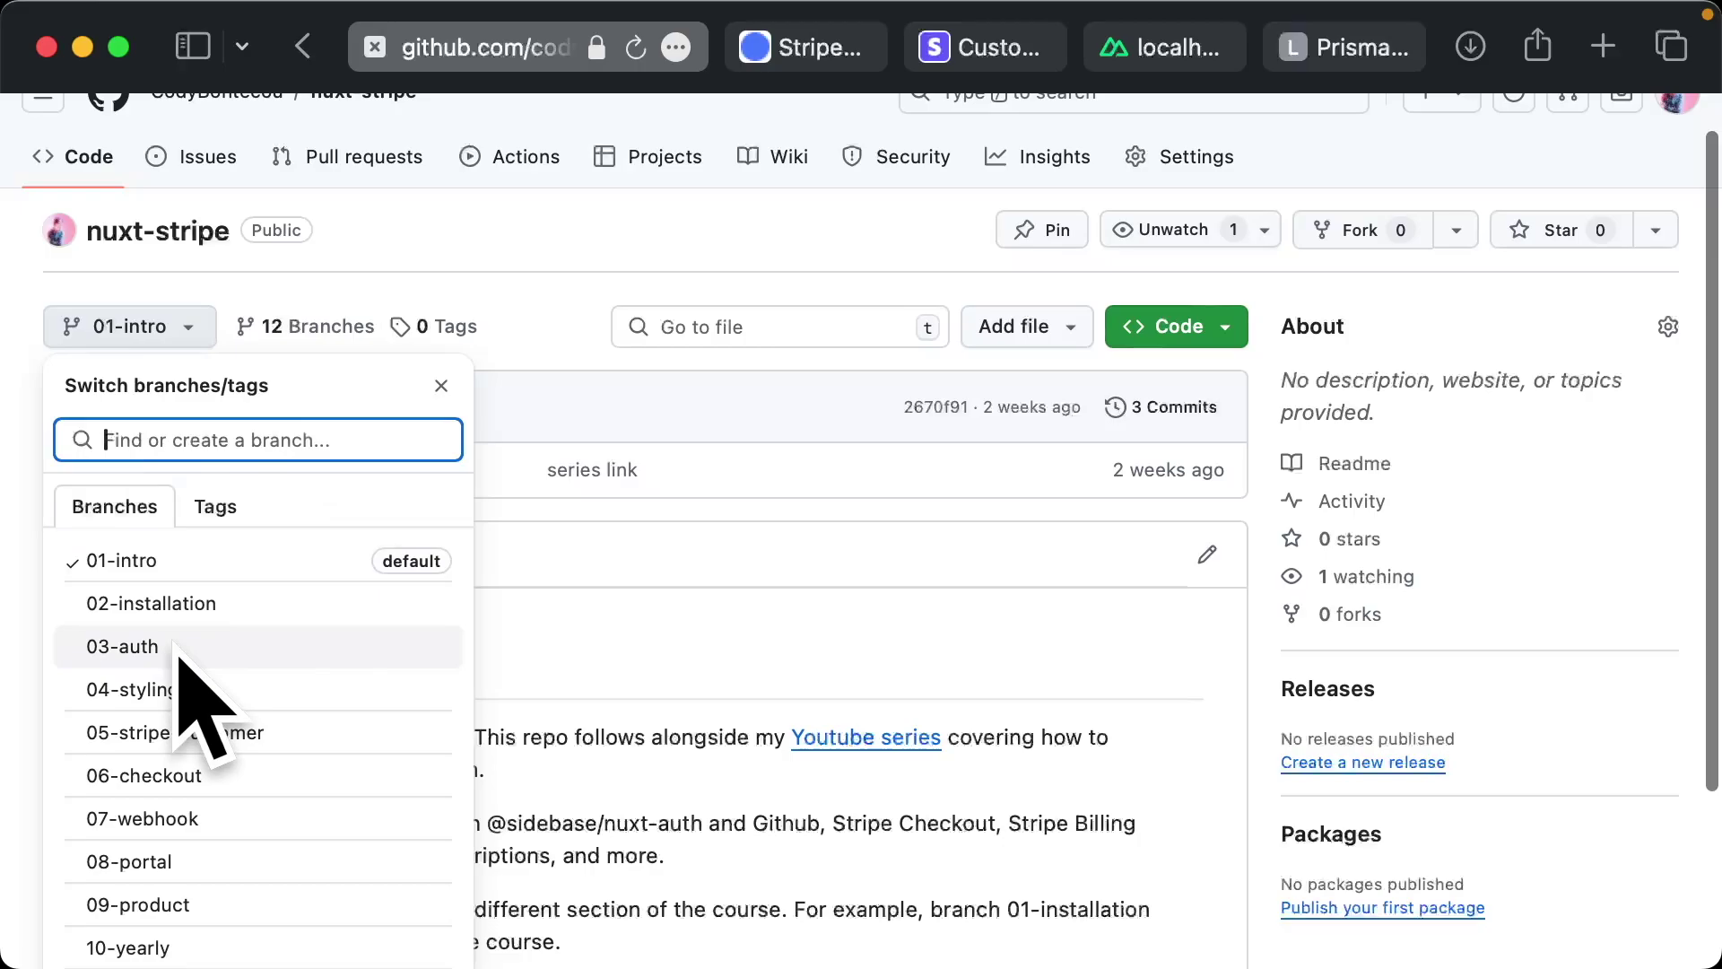
{"action": "scroll", "coordinate": [216, 781], "scroll_direction": "down", "scroll_amount": 2}
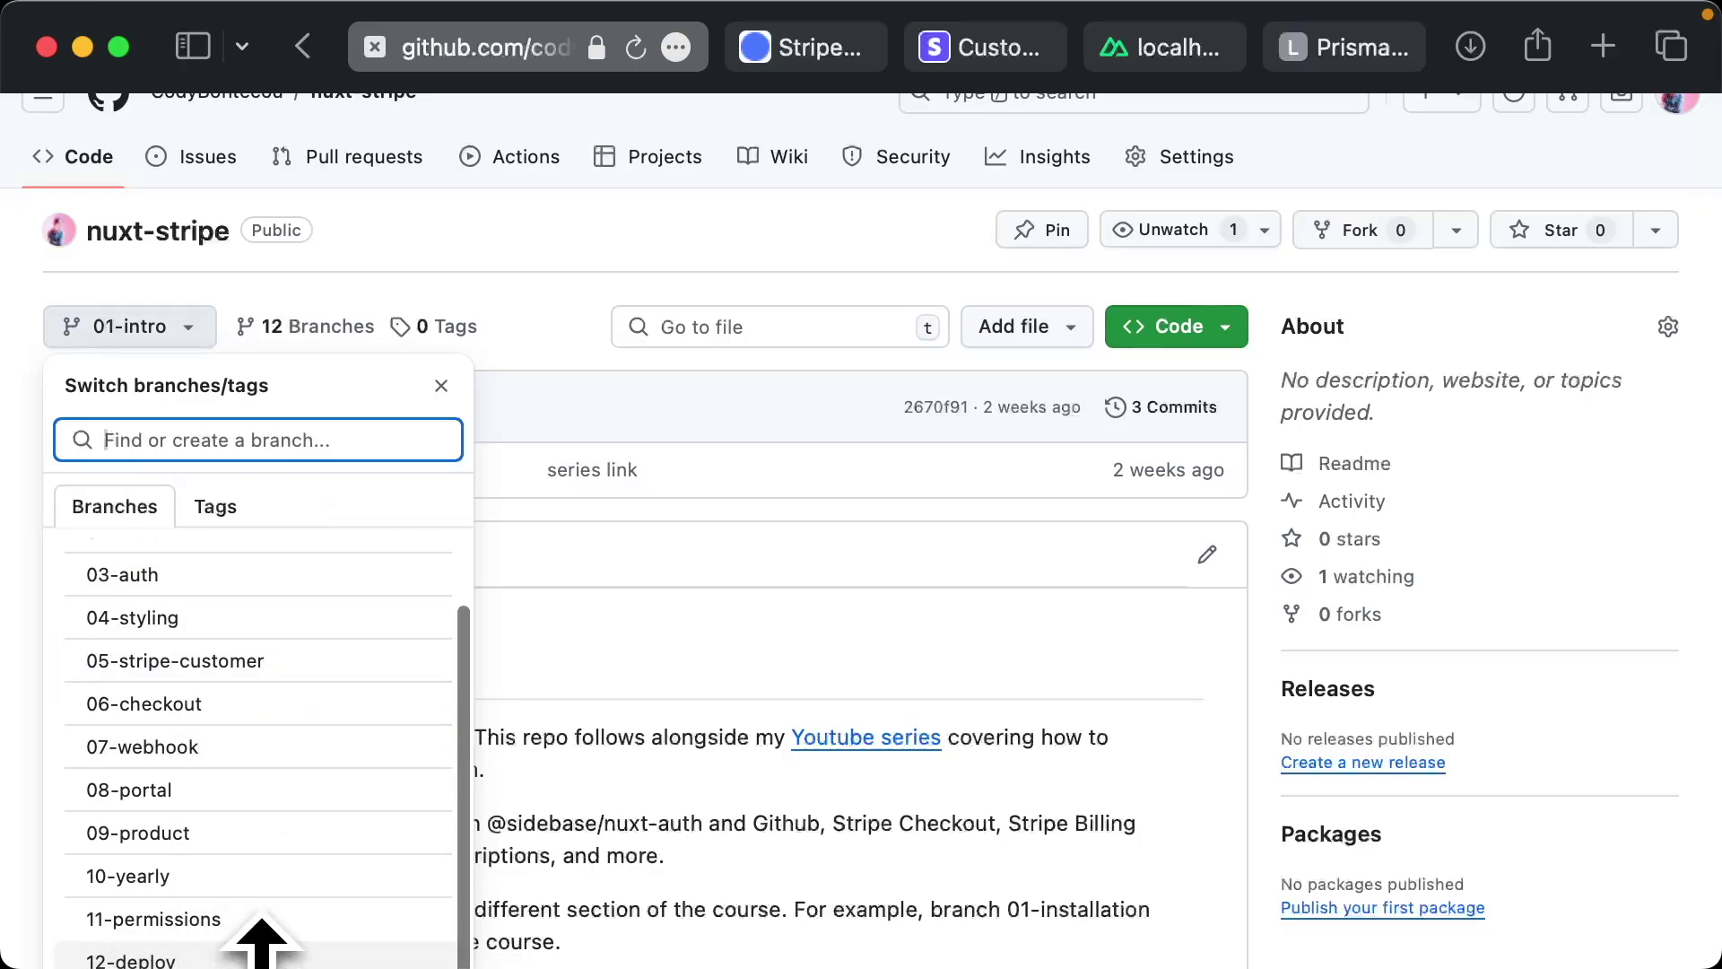
{"action": "scroll", "coordinate": [396, 556], "scroll_direction": "up", "scroll_amount": 2}
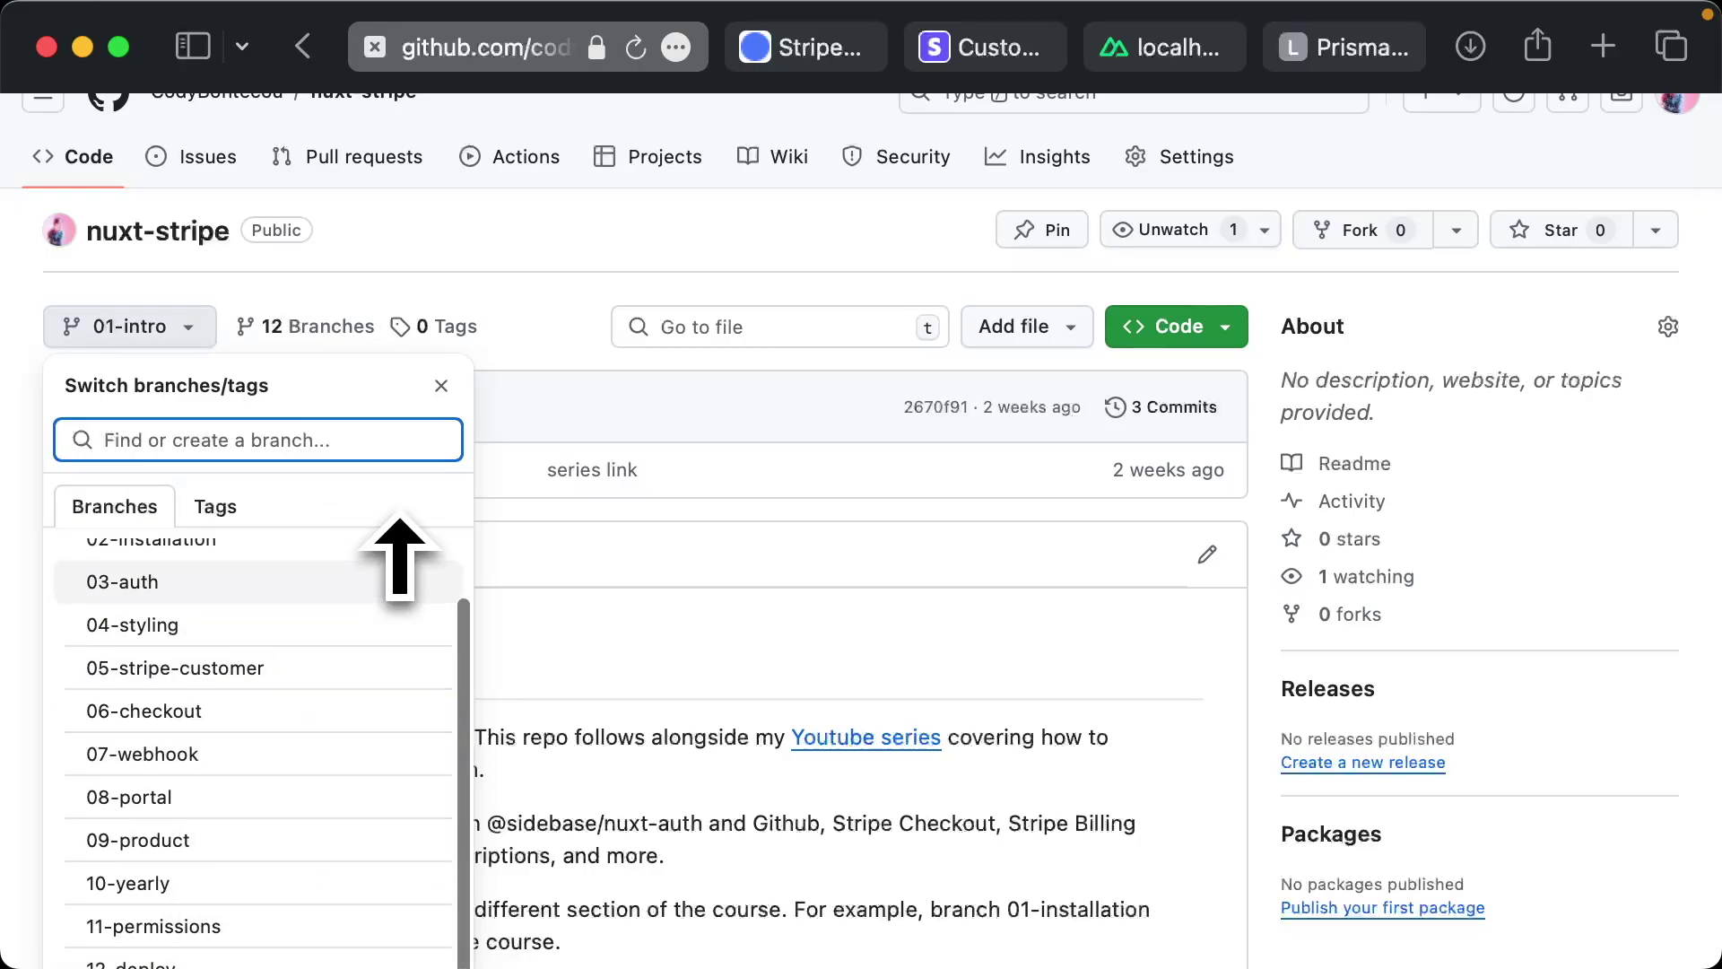
{"action": "left_click", "coordinate": [469, 431]}
{"action": "key", "text": "ctrl+Tab"}
{"action": "key", "text": "ctrl+Tab"}
{"action": "key", "text": "ctrl+Tab"}
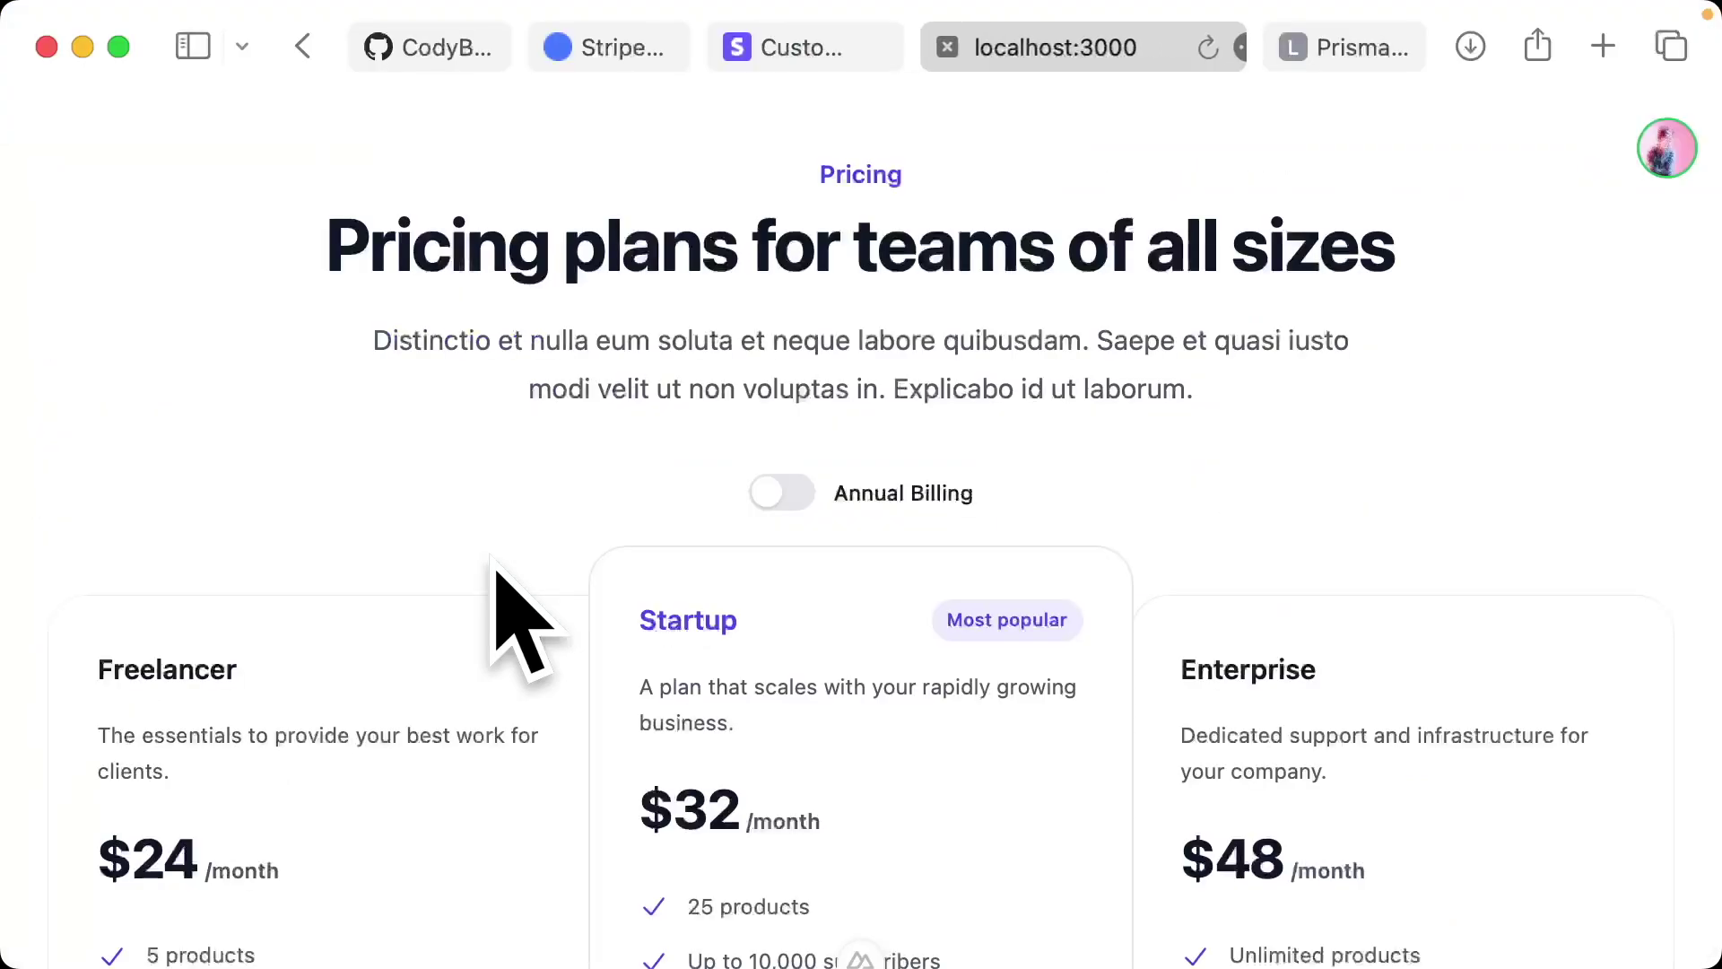